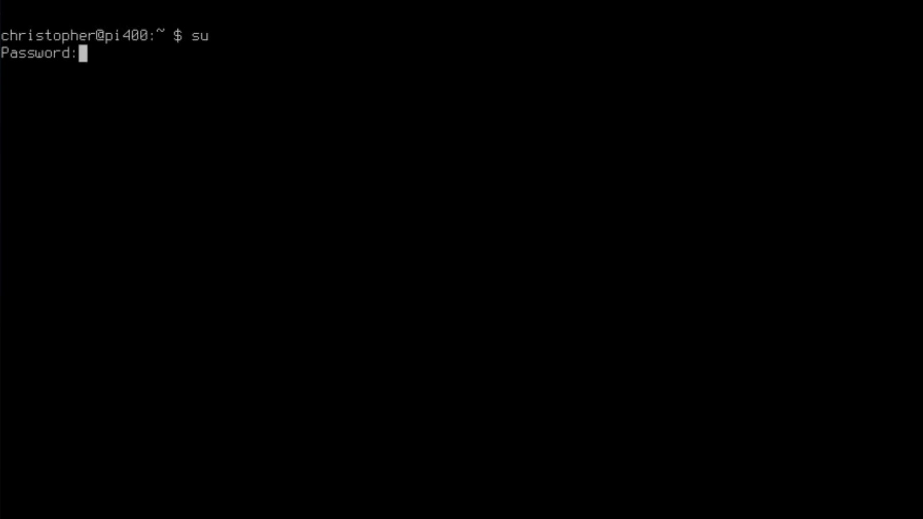
{"action": "key", "text": "Return"}
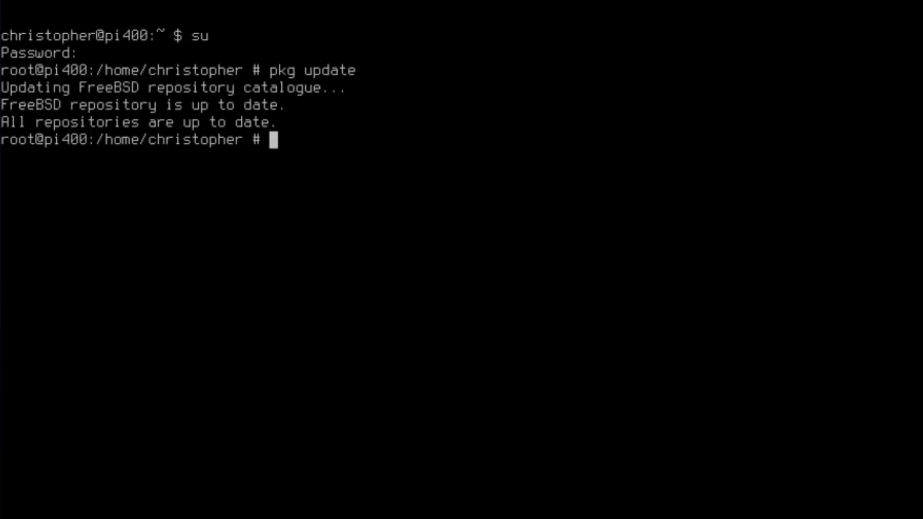
Step: As root, search the package catalogue for fvwm and install the fvwm3 package
{"action": "type", "text": "pkg search fvwm"}
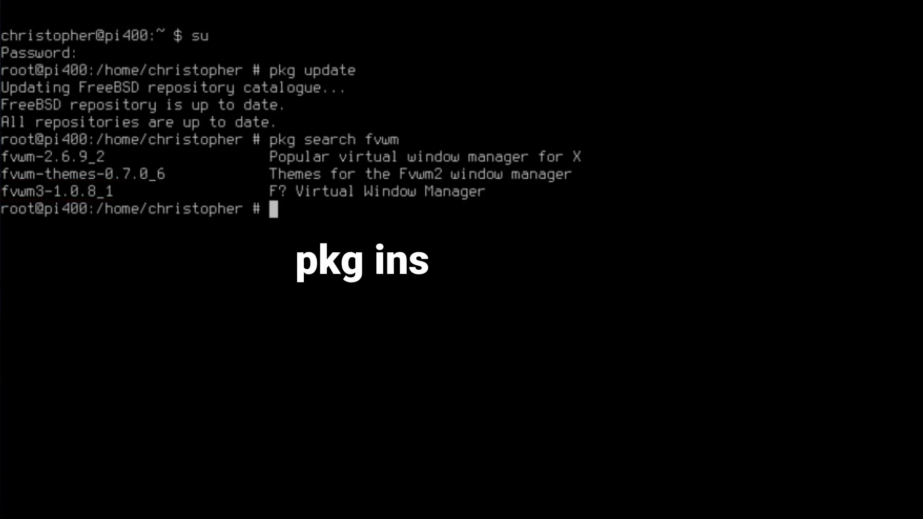
{"action": "type", "text": "pkg "}
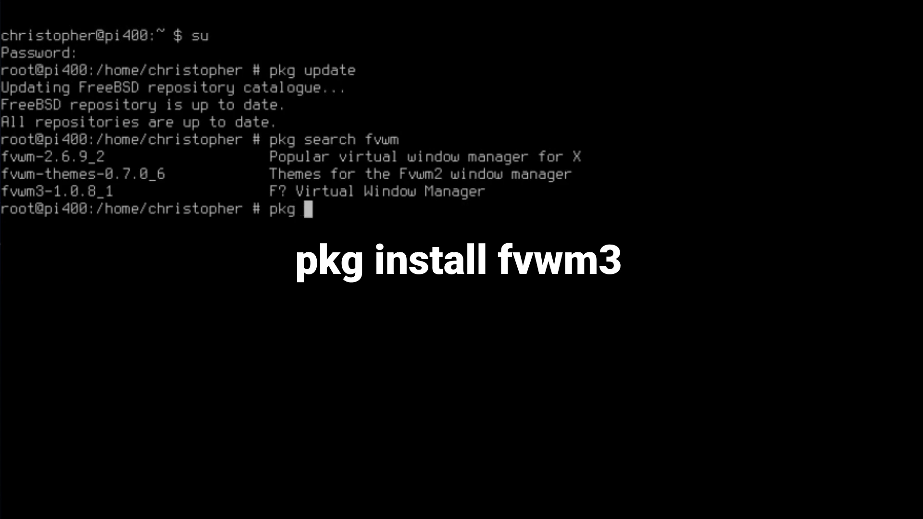
{"action": "type", "text": "install"}
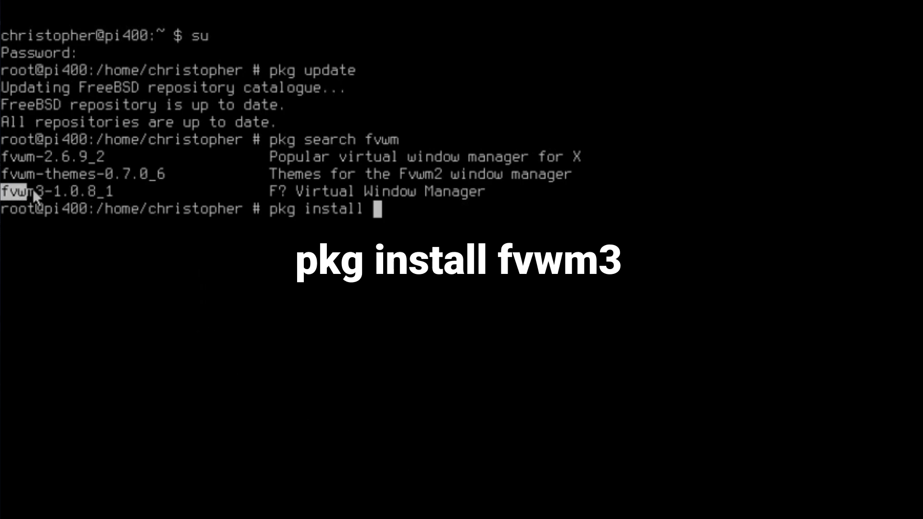
{"action": "middle_click", "coordinate": [203, 205]}
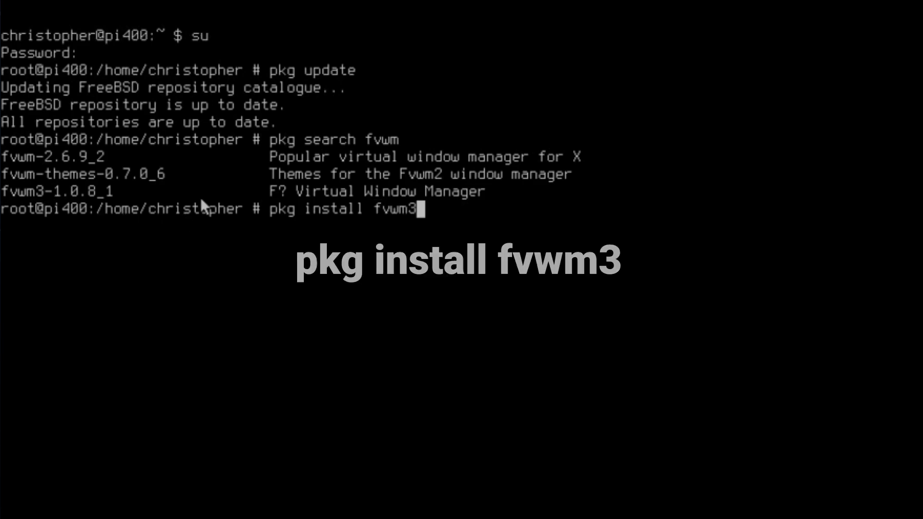
{"action": "key", "text": "Return"}
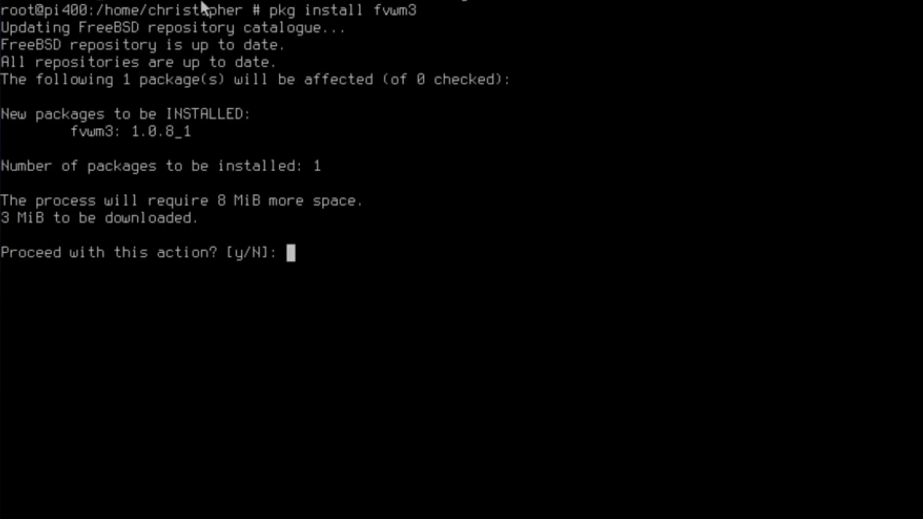
{"action": "type", "text": "y"}
{"action": "key", "text": "Return"}
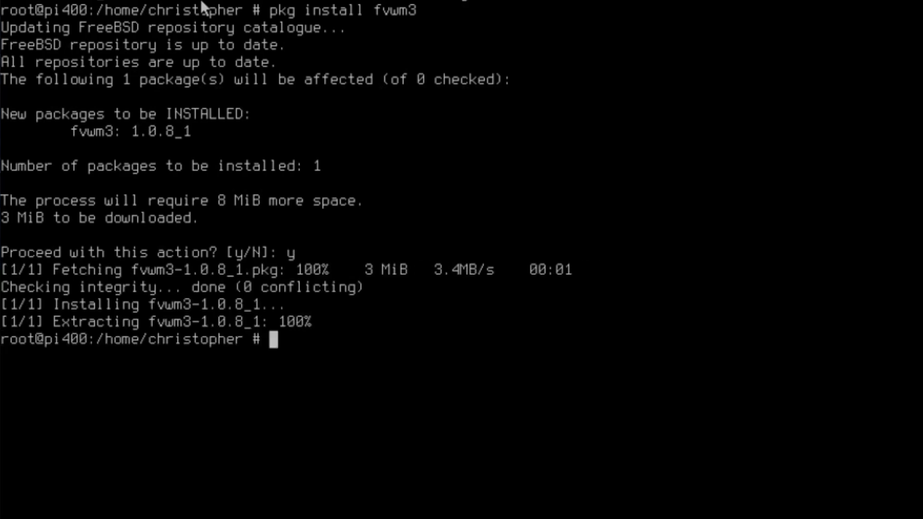
Step: Leave the root shell and clear the console
{"action": "type", "text": "exit"}
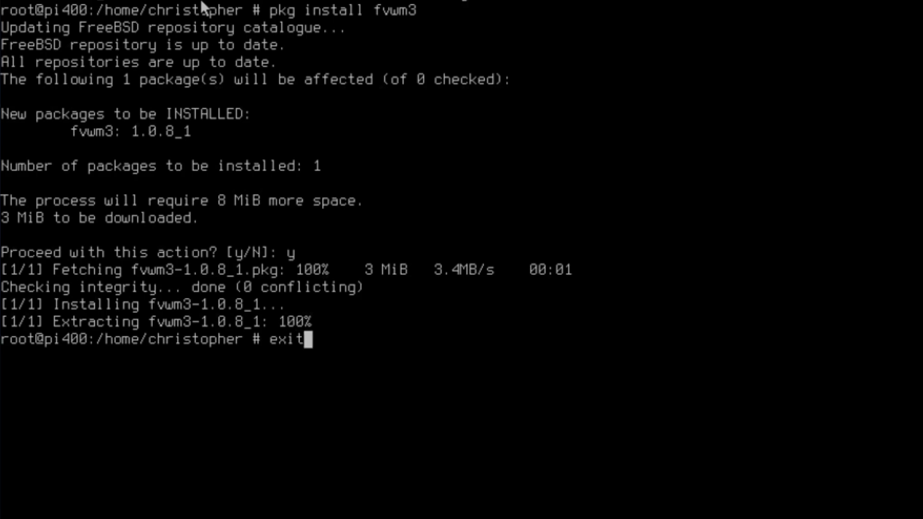
{"action": "key", "text": "Return"}
{"action": "type", "text": "clear"}
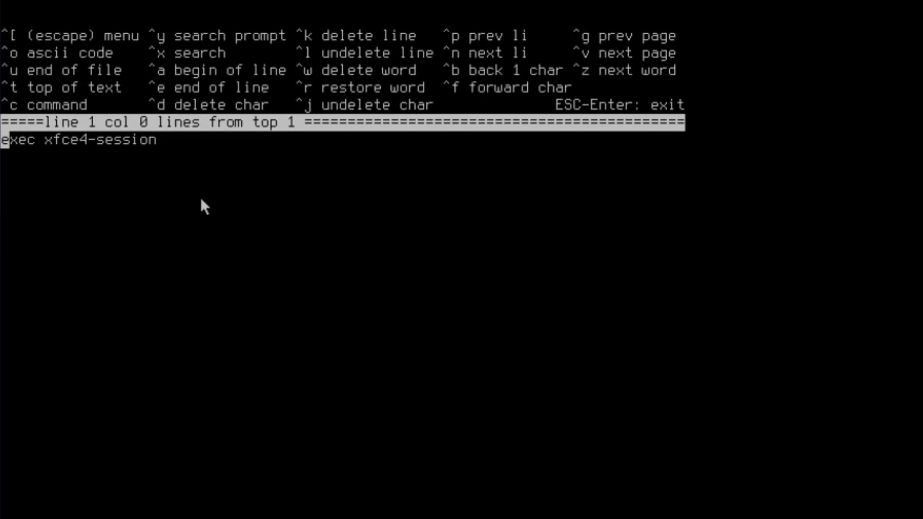
Step: Comment out exec xfce4-session, add 'exec fvwm3' below it, and leave ee saving changes
{"action": "type", "text": "#"}
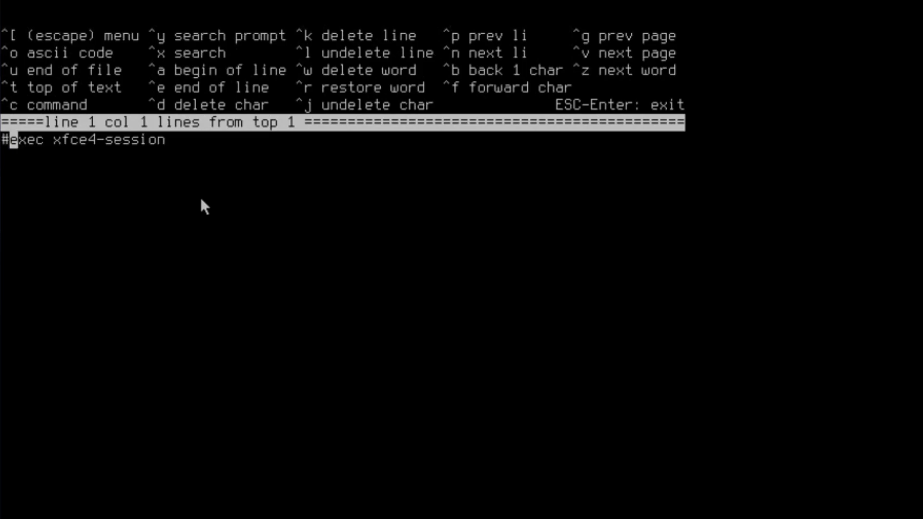
{"action": "key", "text": "Right"}
{"action": "key", "text": "Right"}
{"action": "key", "text": "Right"}
{"action": "key", "text": "Right"}
{"action": "key", "text": "Right"}
{"action": "key", "text": "Right"}
{"action": "key", "text": "Right"}
{"action": "key", "text": "Right"}
{"action": "key", "text": "Right"}
{"action": "key", "text": "Right"}
{"action": "key", "text": "Right"}
{"action": "key", "text": "Right"}
{"action": "key", "text": "Right"}
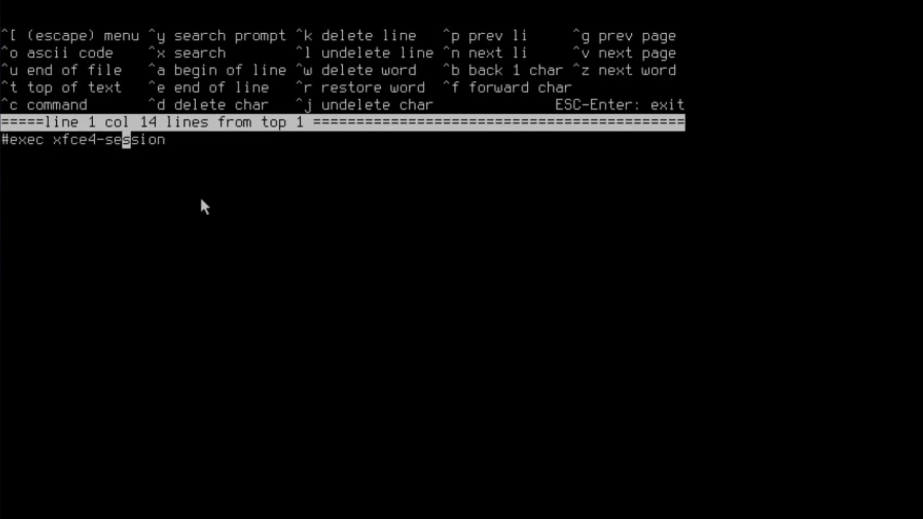
{"action": "key", "text": "Right"}
{"action": "key", "text": "Right"}
{"action": "key", "text": "Right"}
{"action": "key", "text": "Right"}
{"action": "key", "text": "Right"}
{"action": "key", "text": "Return"}
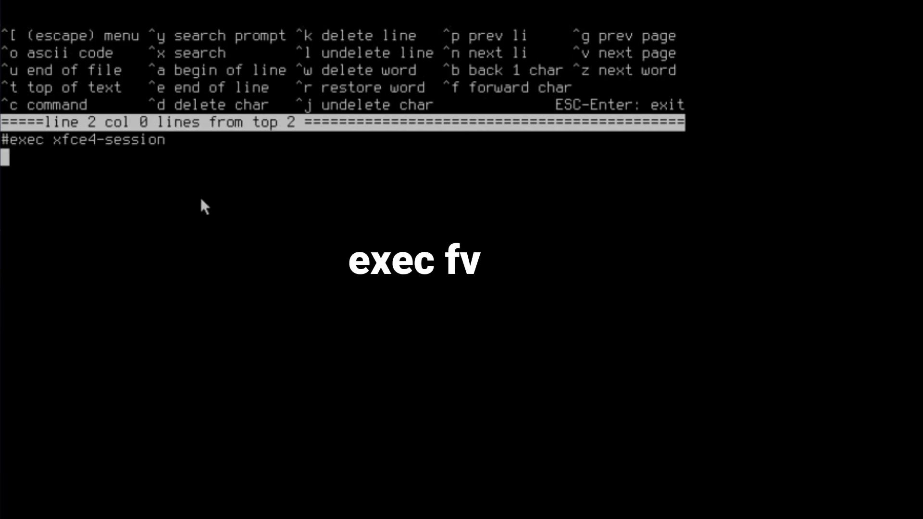
{"action": "type", "text": "exec "}
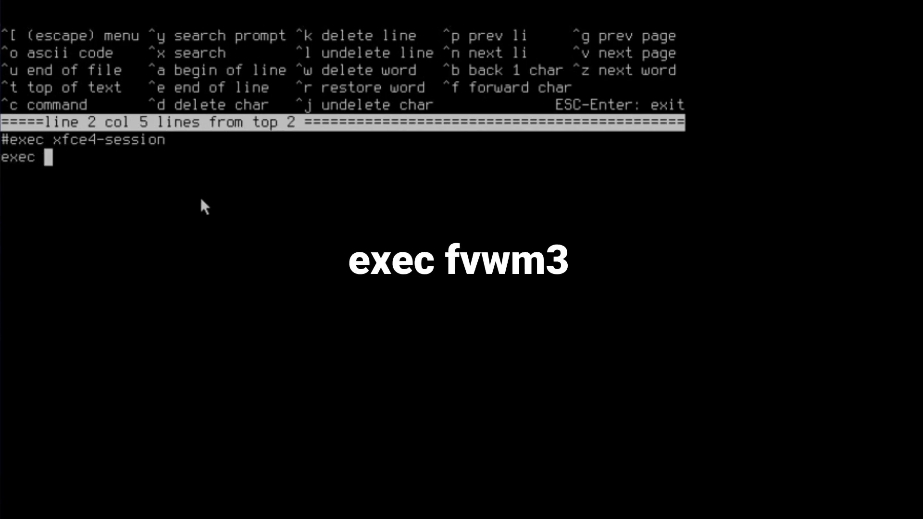
{"action": "type", "text": "fvwm"}
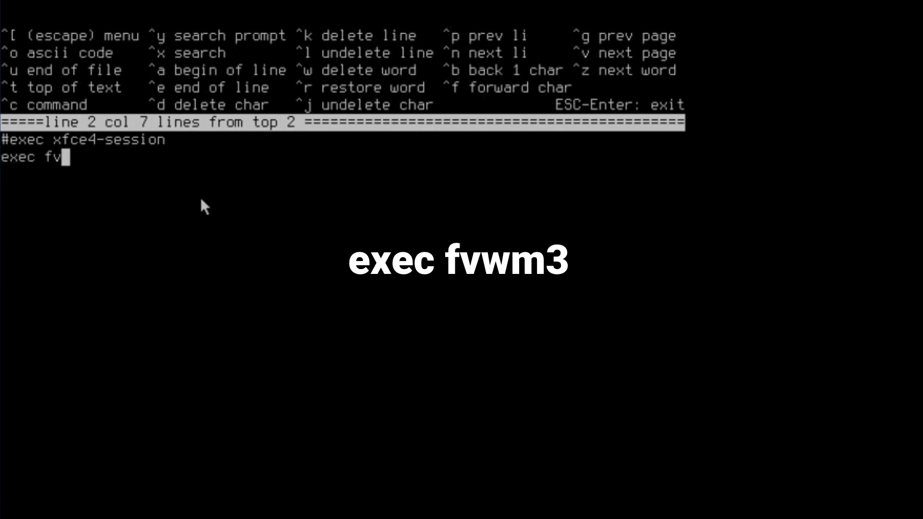
{"action": "type", "text": "3"}
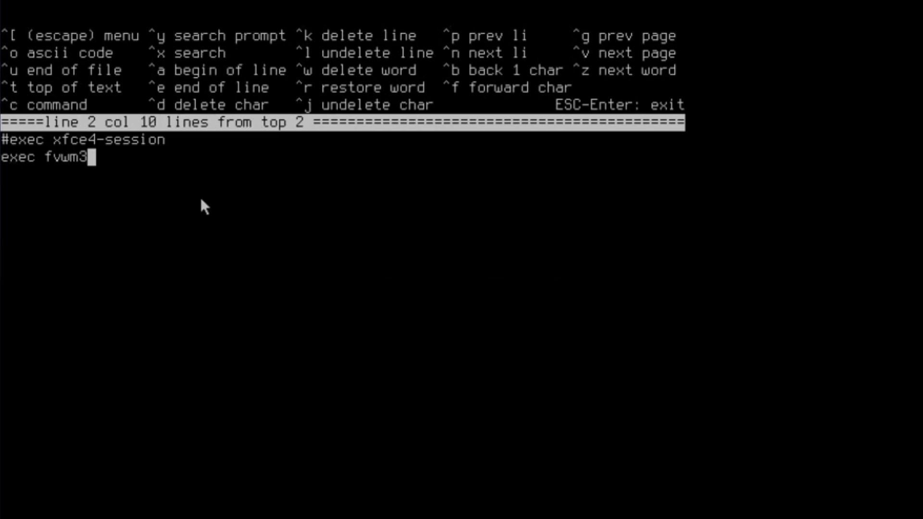
{"action": "key", "text": "Escape"}
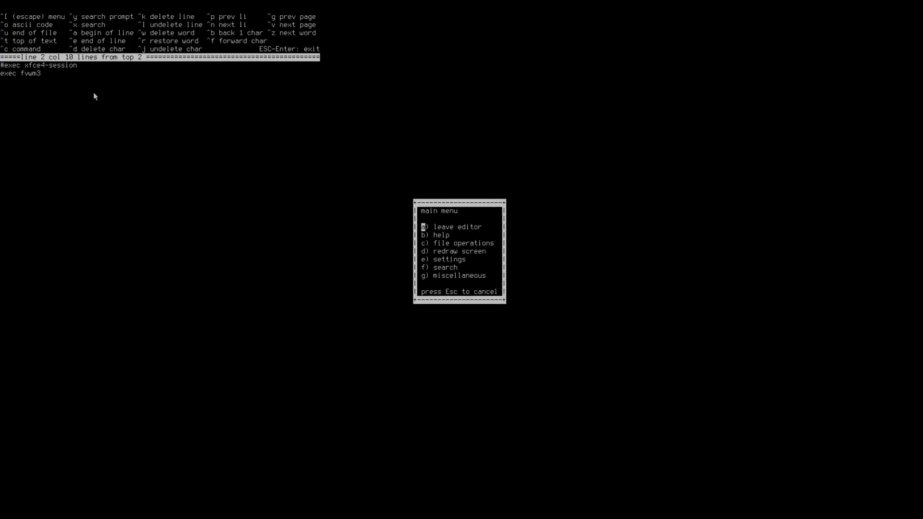
{"action": "key", "text": "a"}
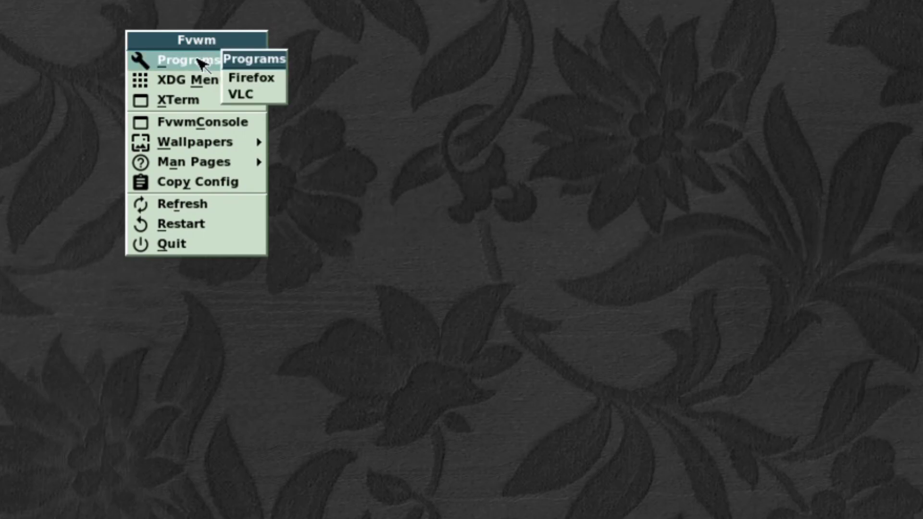
Step: Browse the Fvwm root menu's submenus, then flip to another pager page and back
{"action": "mouse_move", "coordinate": [192, 84]}
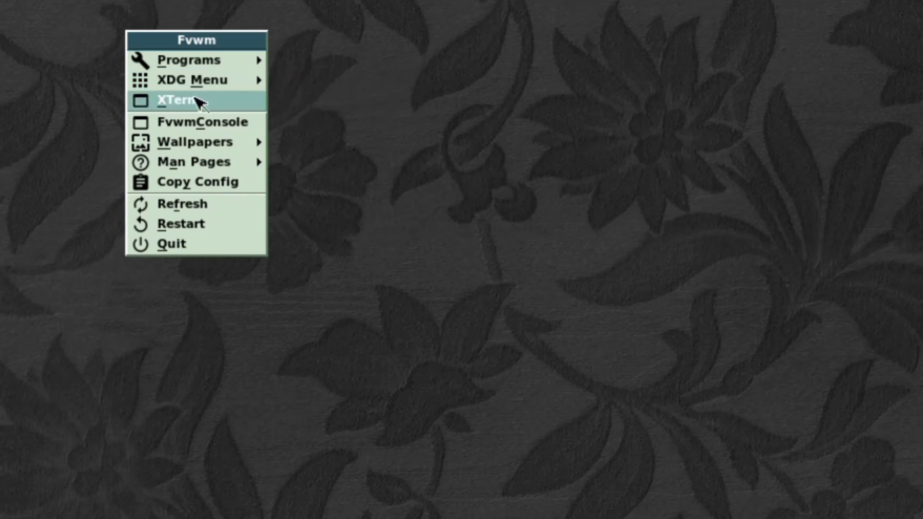
{"action": "mouse_move", "coordinate": [173, 137]}
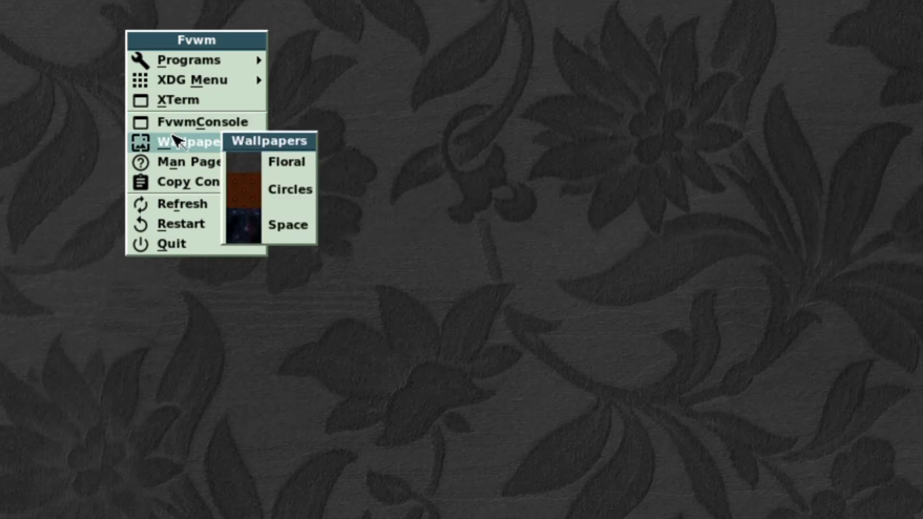
{"action": "mouse_move", "coordinate": [167, 163]}
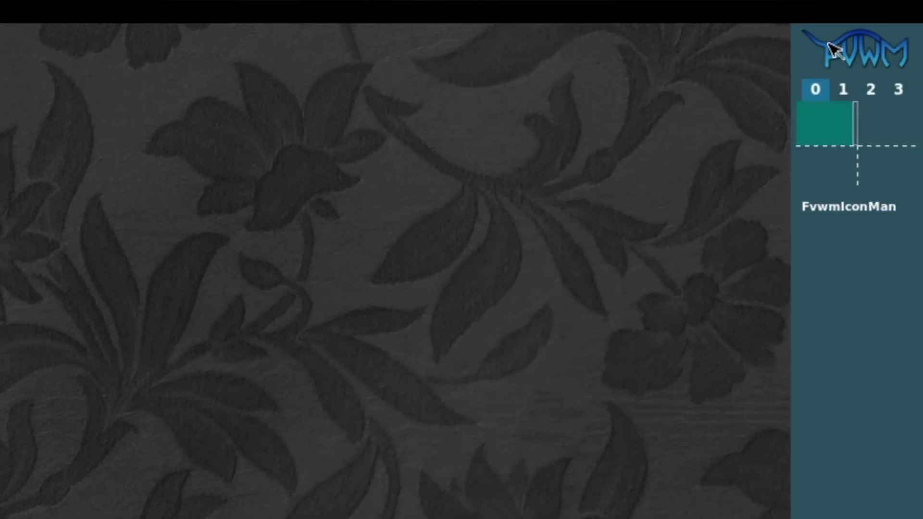
{"action": "left_click", "coordinate": [871, 115]}
{"action": "left_click", "coordinate": [828, 120]}
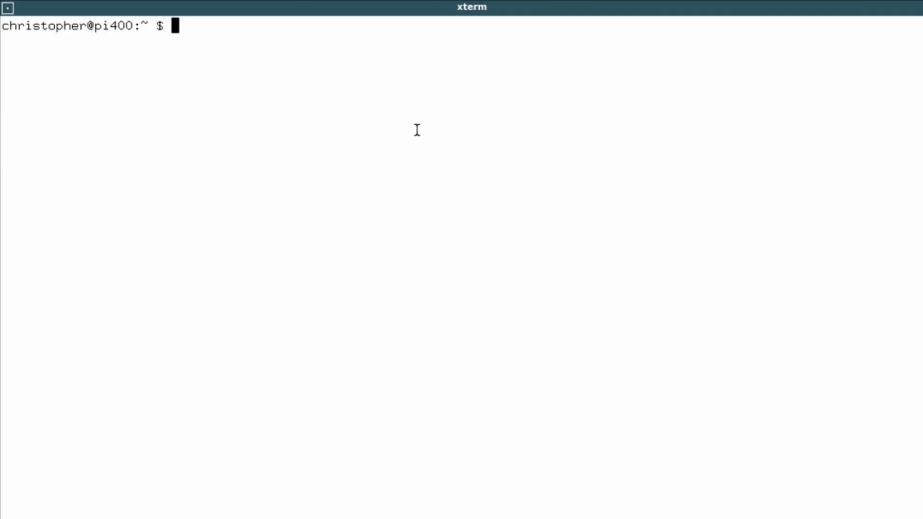
Step: List hidden home files with ls -a and change into the .fvwm folder
{"action": "type", "text": "ls -a"}
{"action": "key", "text": "Return"}
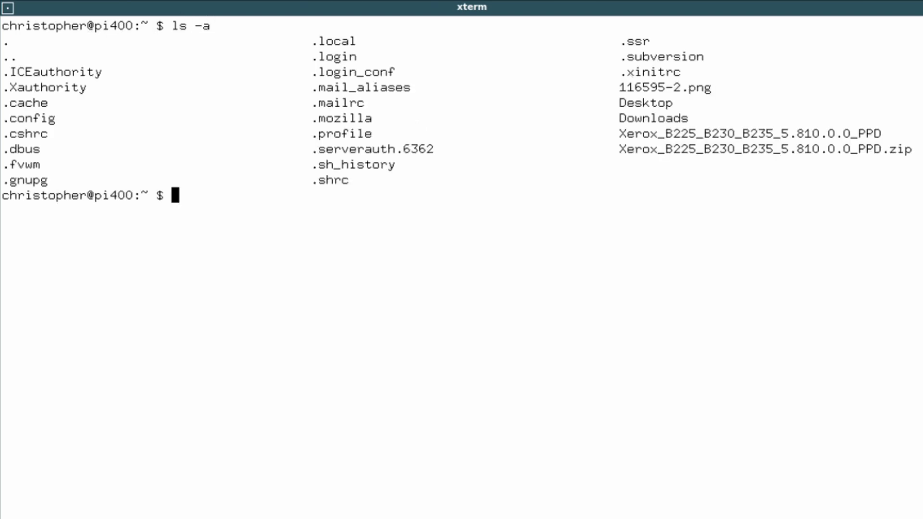
{"action": "double_click", "coordinate": [15, 165]}
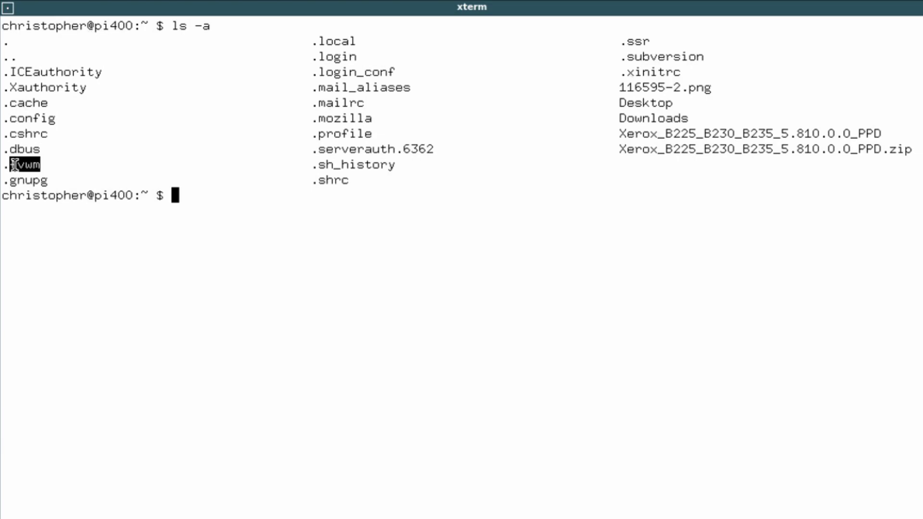
{"action": "left_click", "coordinate": [24, 164]}
{"action": "type", "text": "cd ."}
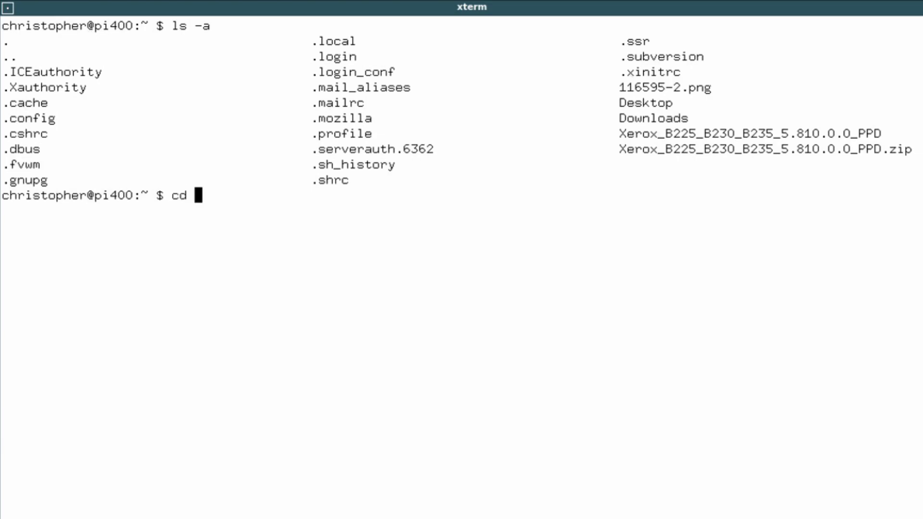
{"action": "middle_click", "coordinate": [128, 194]}
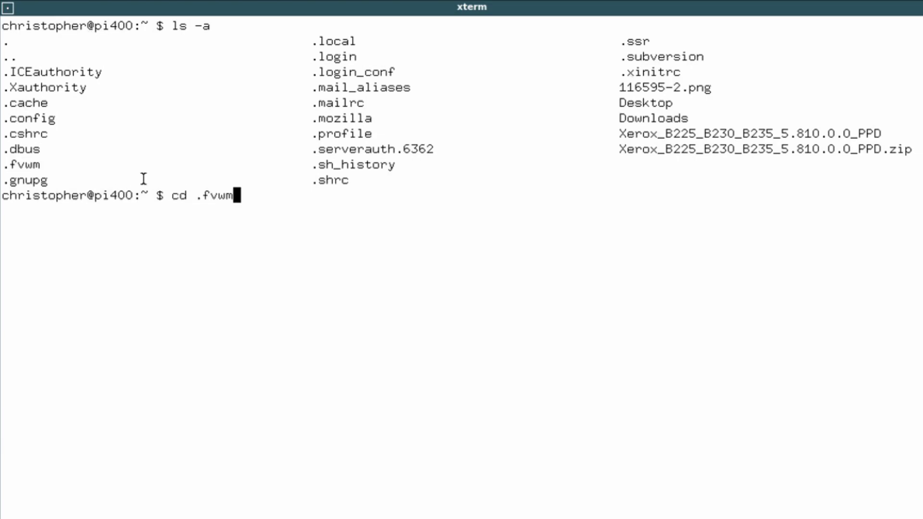
{"action": "key", "text": "Return"}
Step: List the .fvwm folder with ls and ls -a to confirm it is empty
{"action": "type", "text": "ls"}
{"action": "key", "text": "Return"}
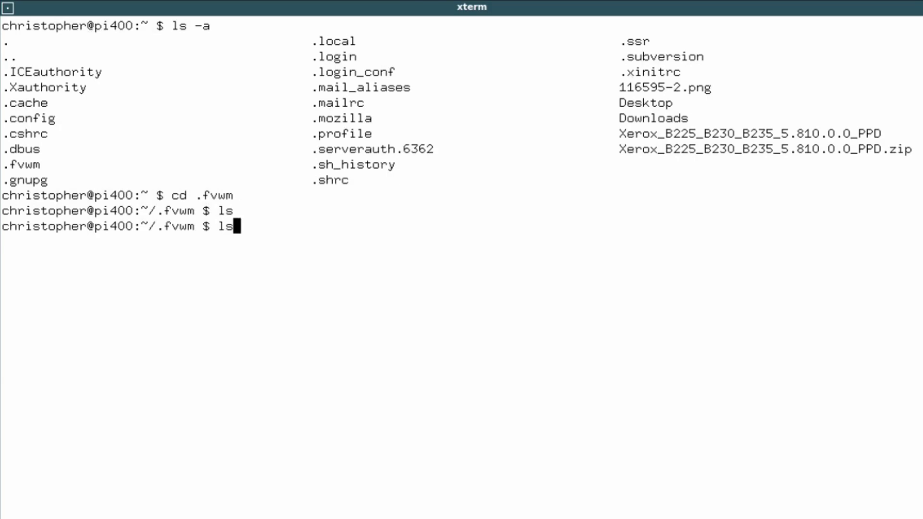
{"action": "type", "text": "-a"}
{"action": "key", "text": "Return"}
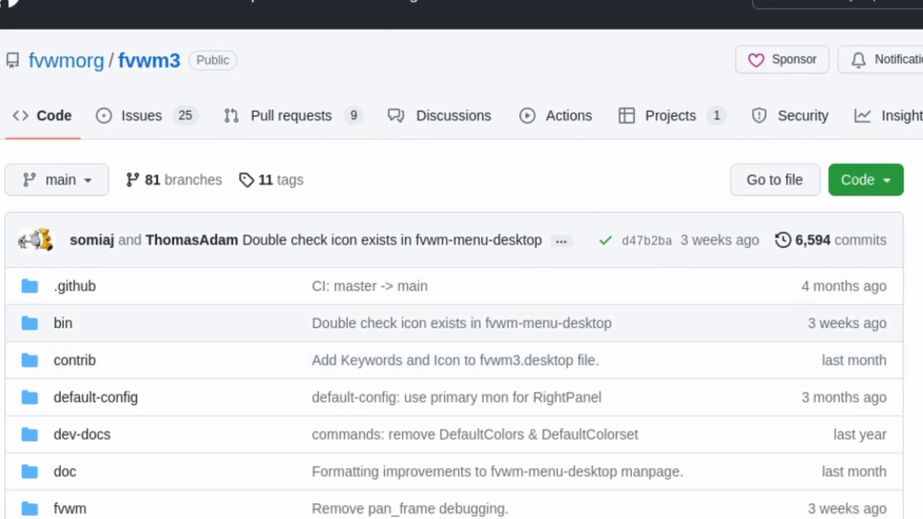
Step: Open default-config/config in the fvwm3 repository and scroll through its 702 lines
{"action": "scroll", "coordinate": [462, 260], "scroll_direction": "down", "scroll_amount": 6}
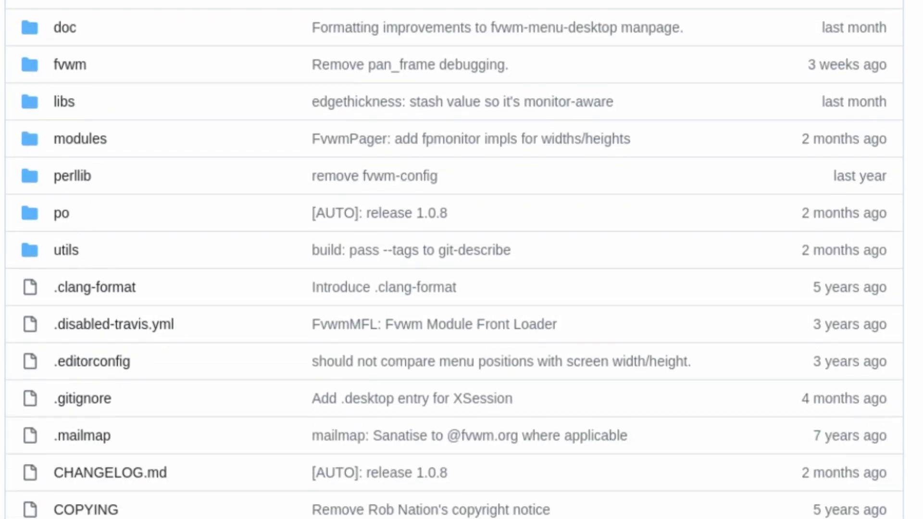
{"action": "scroll", "coordinate": [461, 260], "scroll_direction": "down", "scroll_amount": 5}
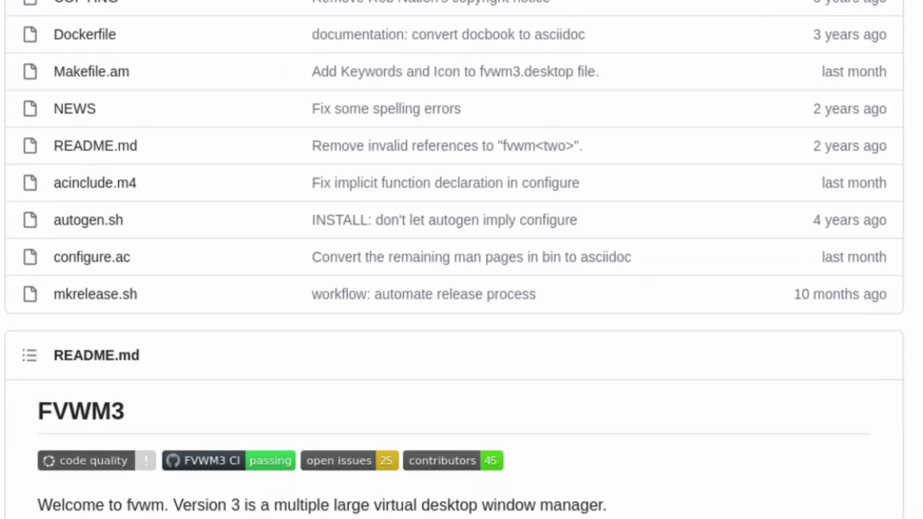
{"action": "scroll", "coordinate": [461, 259], "scroll_direction": "down", "scroll_amount": 6}
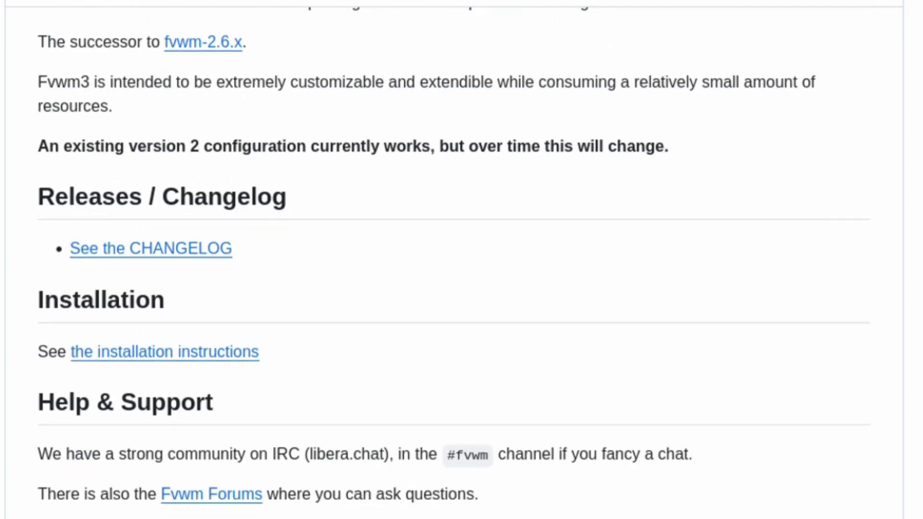
{"action": "scroll", "coordinate": [462, 259], "scroll_direction": "down", "scroll_amount": 2}
{"action": "scroll", "coordinate": [462, 260], "scroll_direction": "up", "scroll_amount": 10}
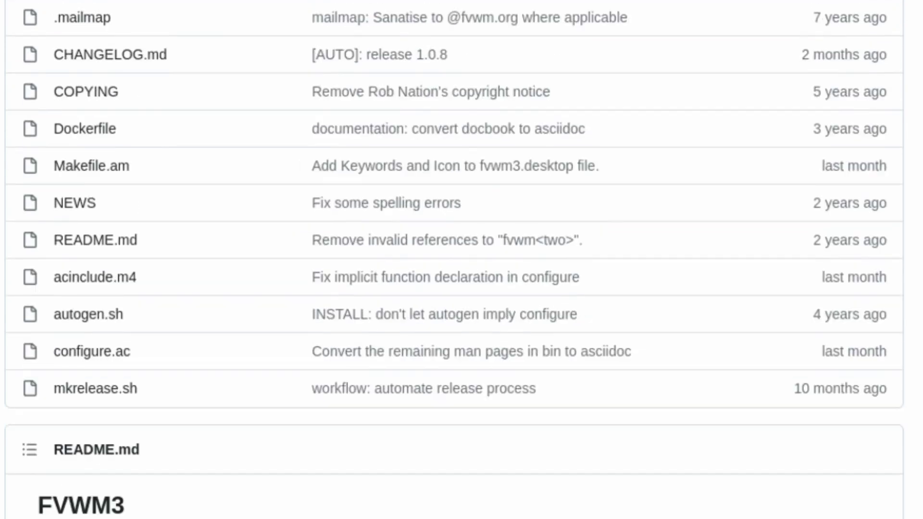
{"action": "scroll", "coordinate": [462, 260], "scroll_direction": "up", "scroll_amount": 10}
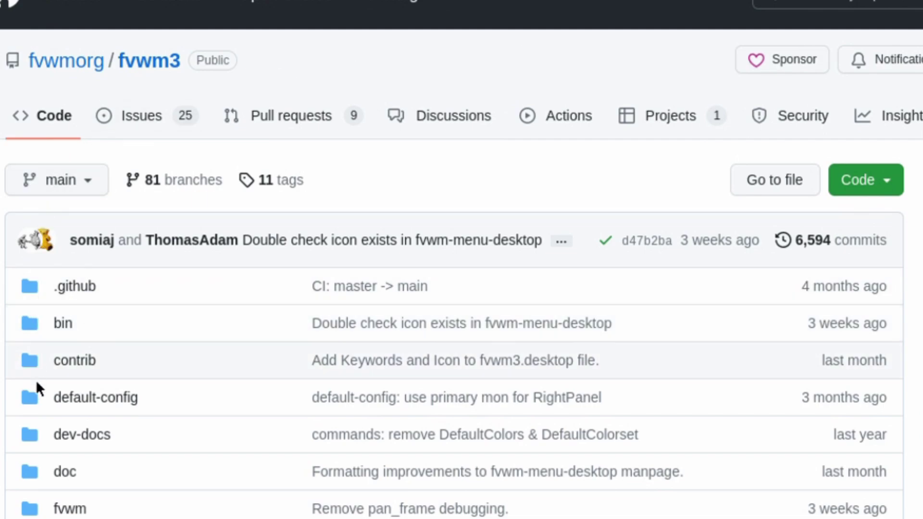
{"action": "left_click", "coordinate": [98, 396]}
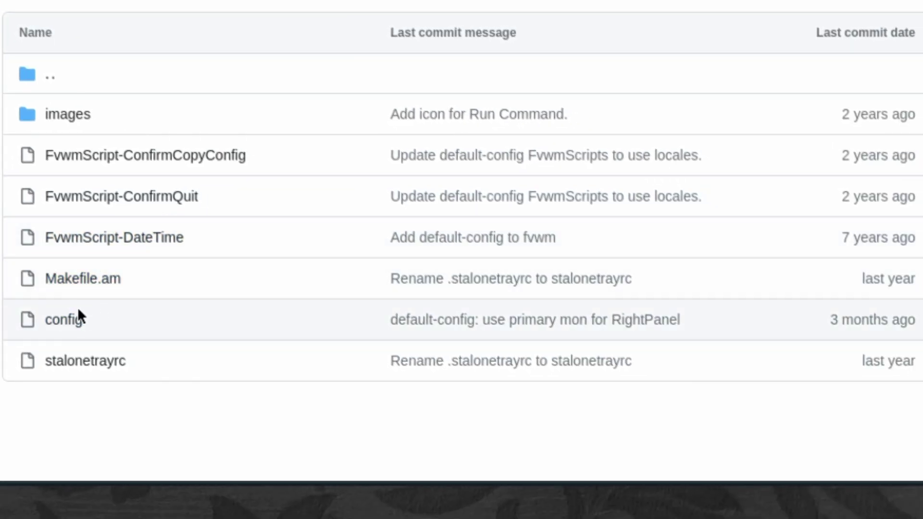
{"action": "left_click", "coordinate": [76, 325]}
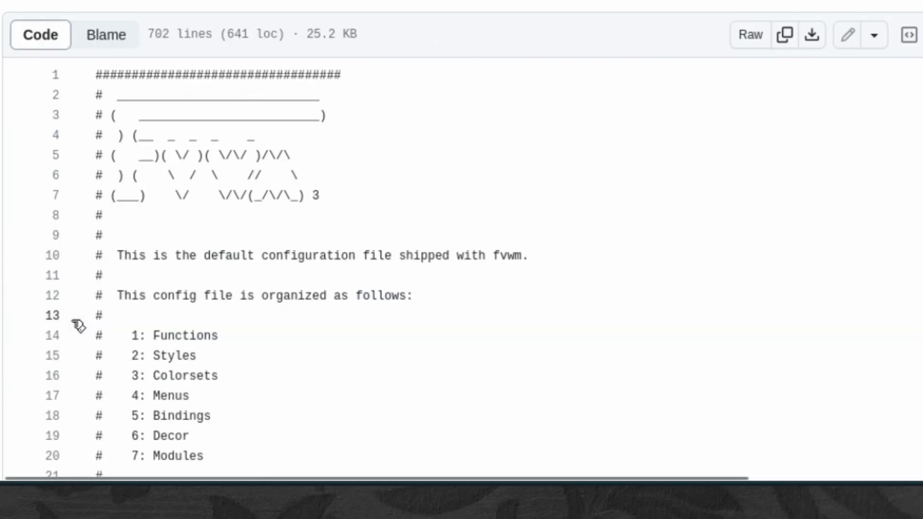
{"action": "scroll", "coordinate": [782, 191], "scroll_direction": "down", "scroll_amount": 15}
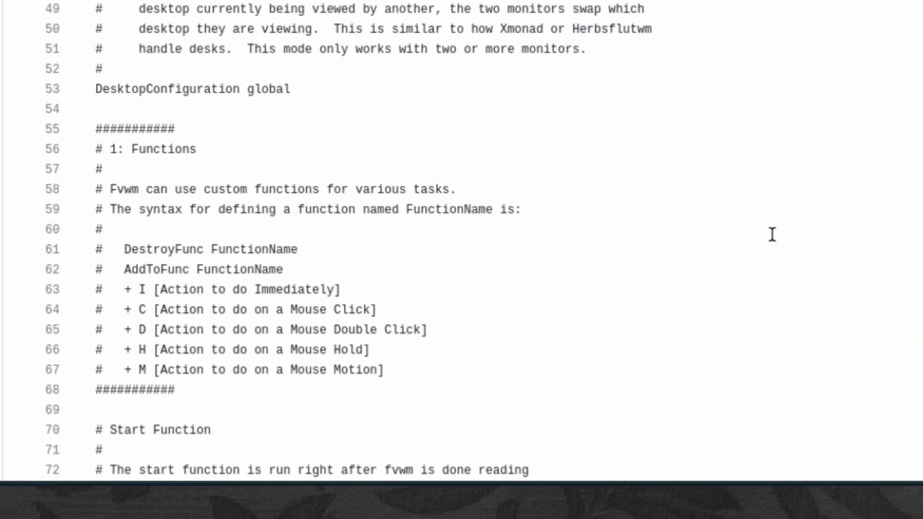
{"action": "scroll", "coordinate": [772, 233], "scroll_direction": "up", "scroll_amount": 15}
{"action": "scroll", "coordinate": [410, 177], "scroll_direction": "down", "scroll_amount": 2}
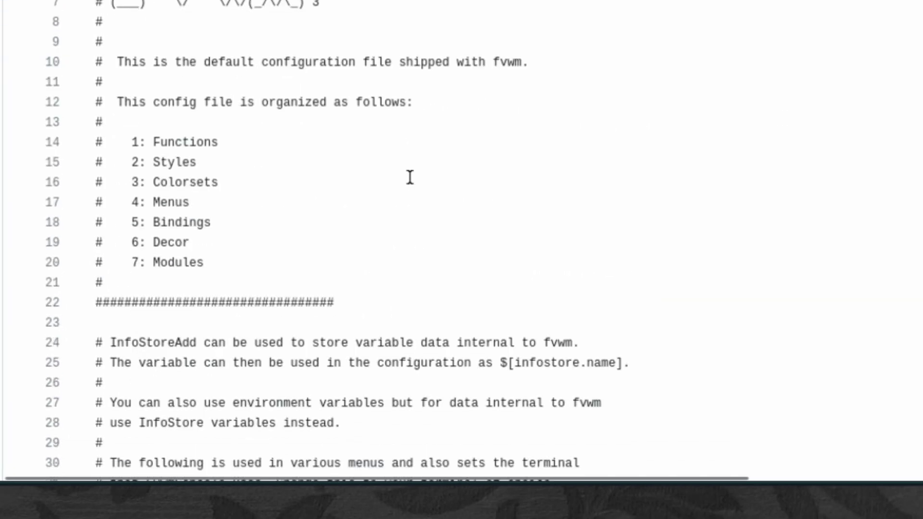
{"action": "scroll", "coordinate": [412, 177], "scroll_direction": "up", "scroll_amount": 2}
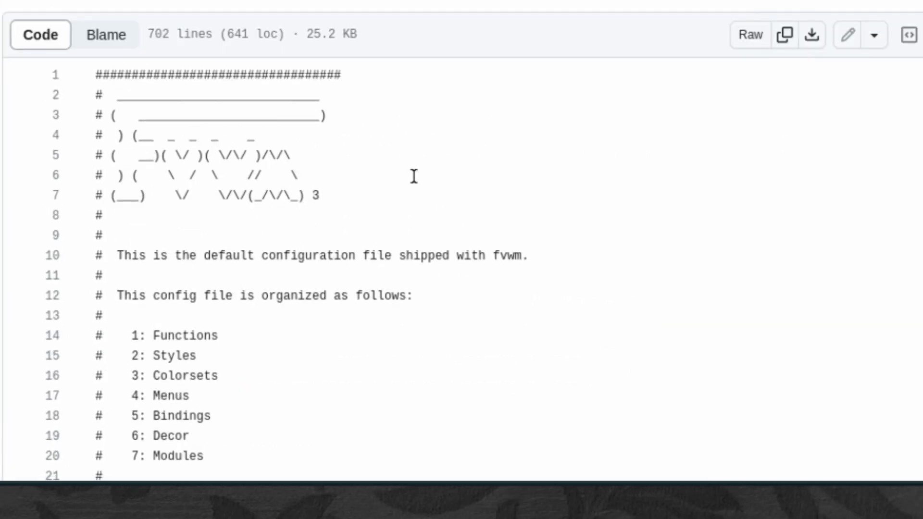
Step: Save the raw default config page as 'config' in the ~/.fvwm folder
{"action": "left_click", "coordinate": [750, 34]}
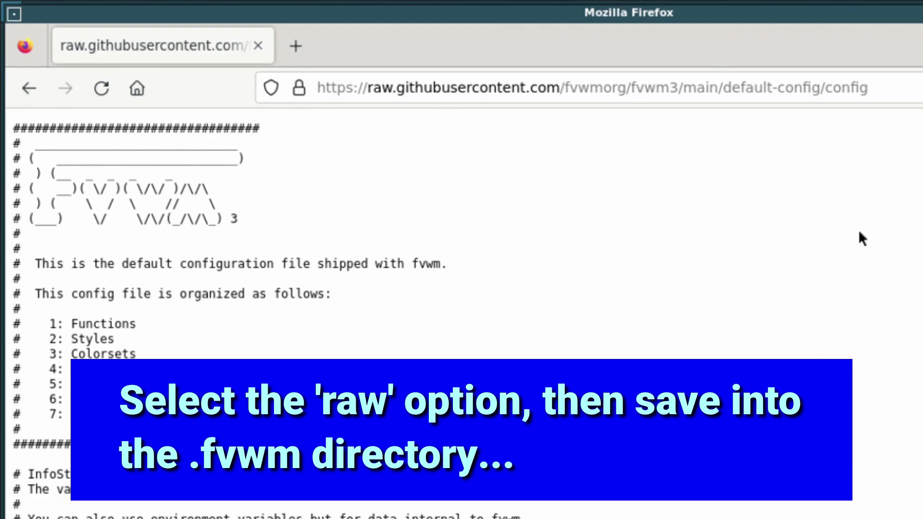
{"action": "right_click", "coordinate": [541, 150]}
{"action": "left_click", "coordinate": [583, 211]}
{"action": "left_click", "coordinate": [343, 141]}
{"action": "double_click", "coordinate": [309, 274]}
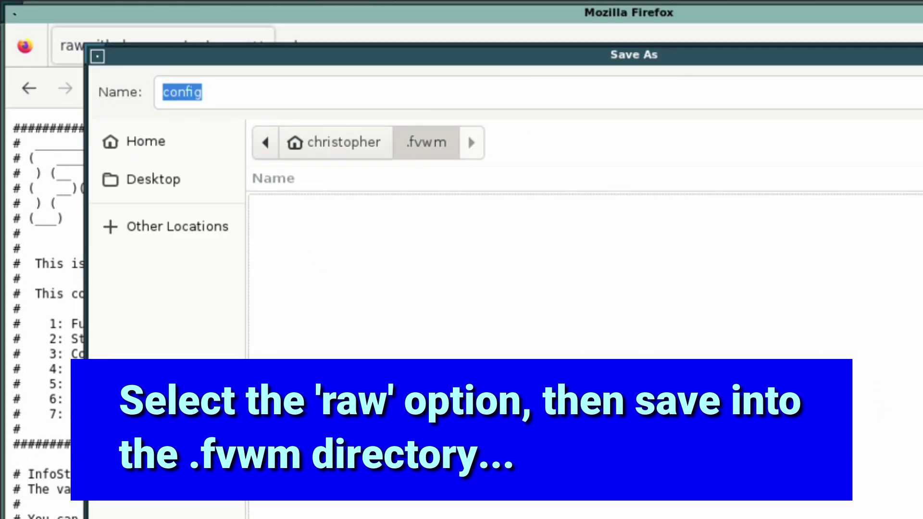
{"action": "key", "text": "Return"}
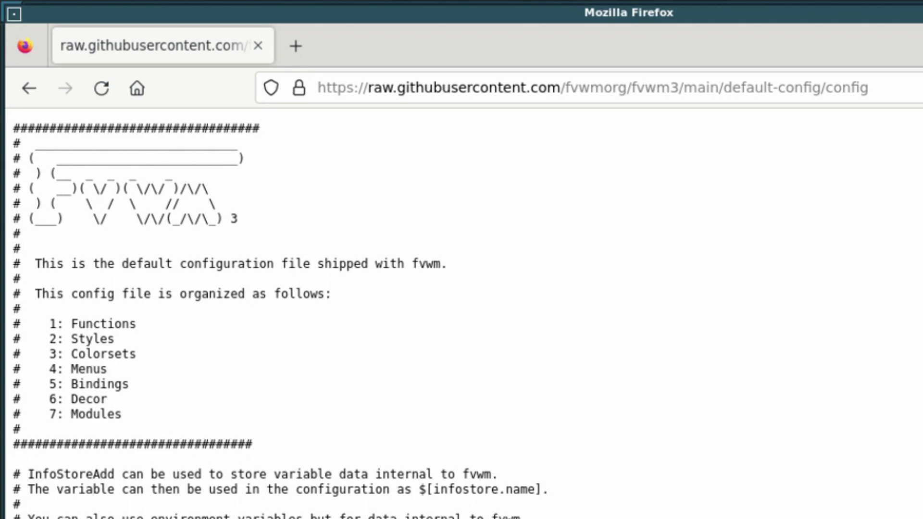
{"action": "left_click", "coordinate": [30, 89]}
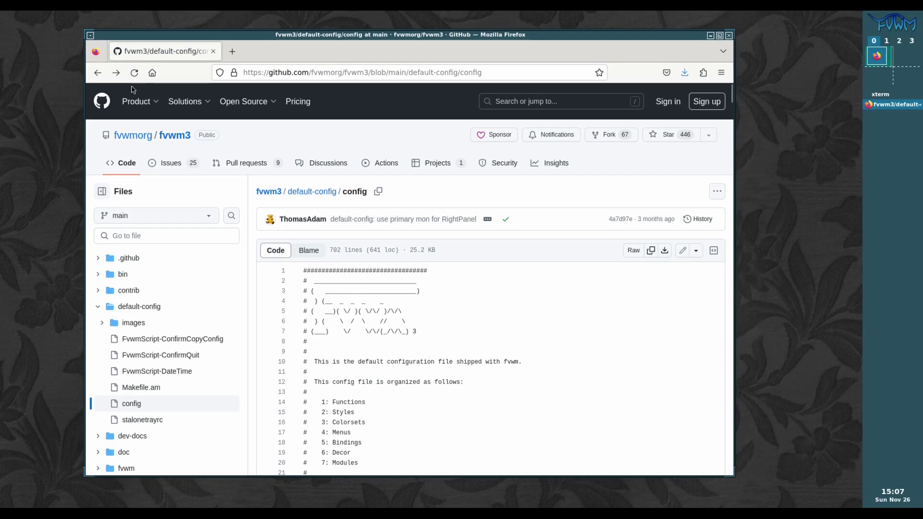
{"action": "left_click", "coordinate": [100, 75]}
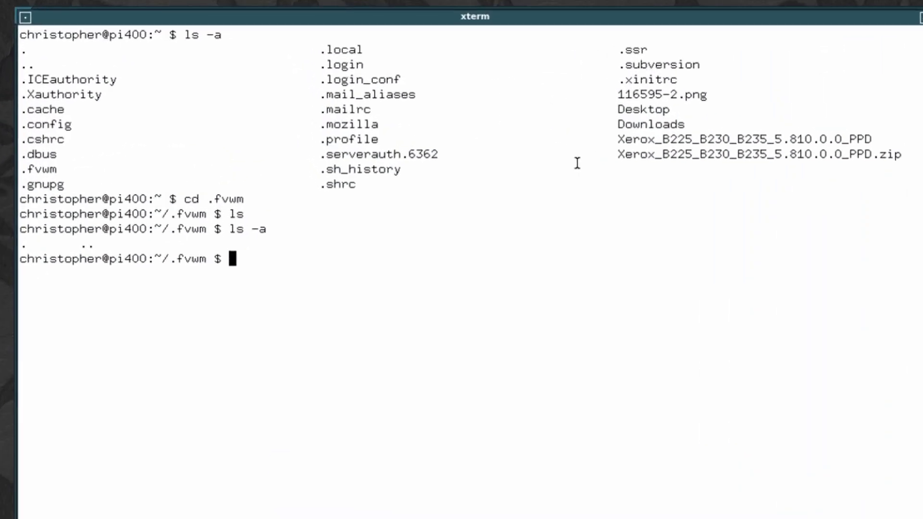
Step: Rerun ls -a to confirm config is in .fvwm, then open it with 'edit config'
{"action": "key", "text": "Up"}
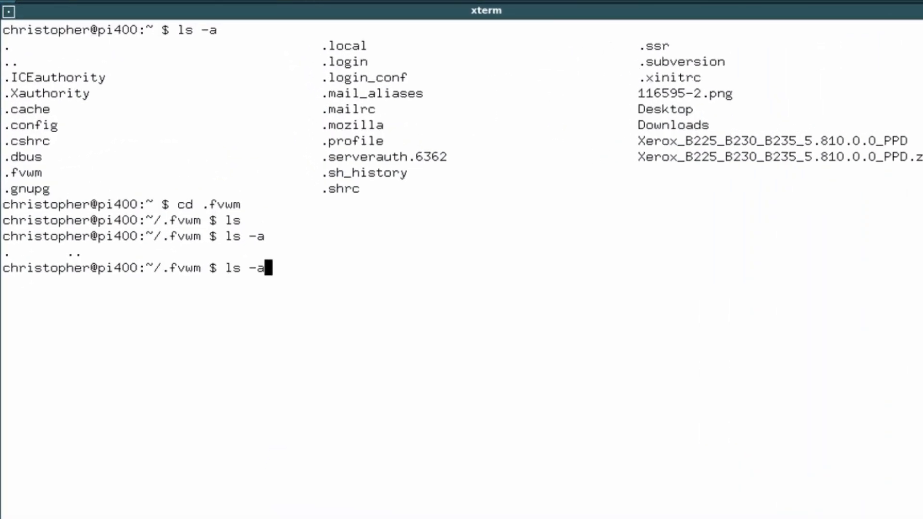
{"action": "key", "text": "Return"}
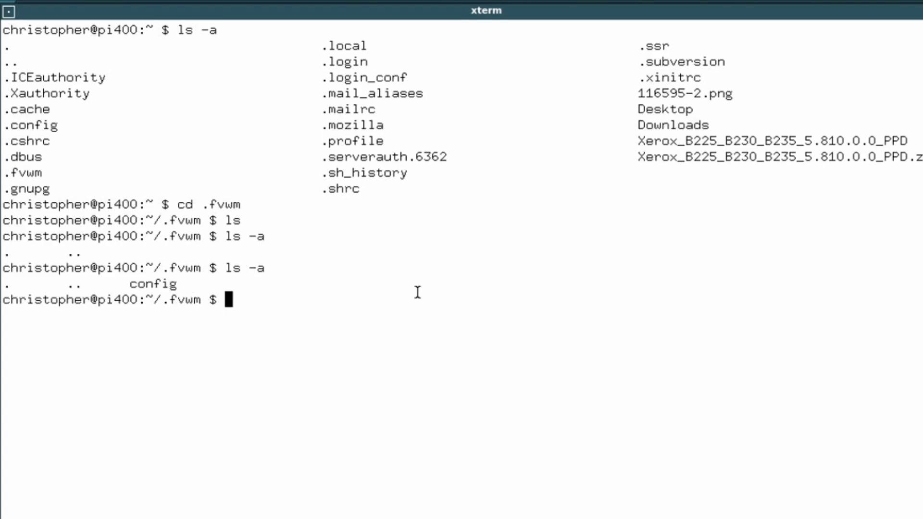
{"action": "type", "text": "edit config"}
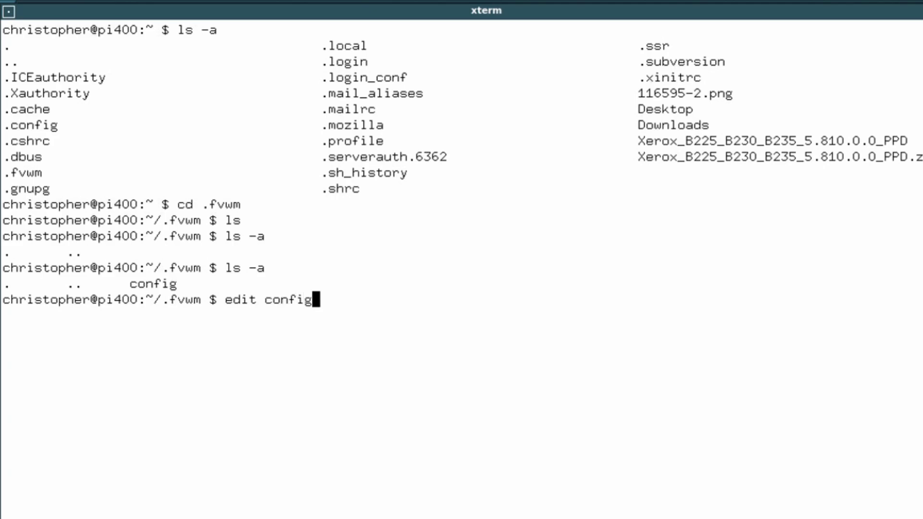
{"action": "key", "text": "Return"}
{"action": "key", "text": "Down"}
{"action": "key", "text": "Down"}
{"action": "key", "text": "Down"}
{"action": "key", "text": "Down"}
{"action": "key", "text": "Down"}
{"action": "key", "text": "Down"}
{"action": "key", "text": "Down"}
{"action": "key", "text": "Down"}
{"action": "key", "text": "Down"}
{"action": "key", "text": "Down"}
{"action": "key", "text": "Down"}
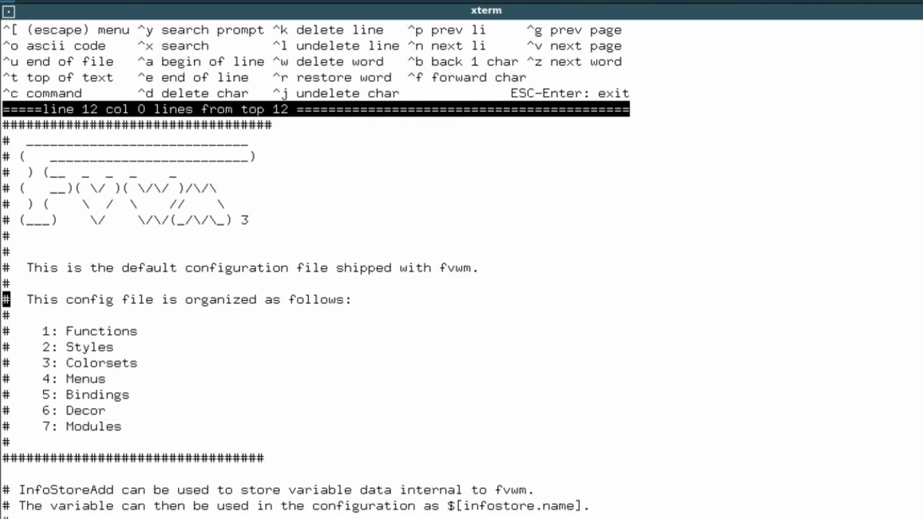
{"action": "key", "text": "Down"}
{"action": "key", "text": "Down"}
{"action": "key", "text": "Down"}
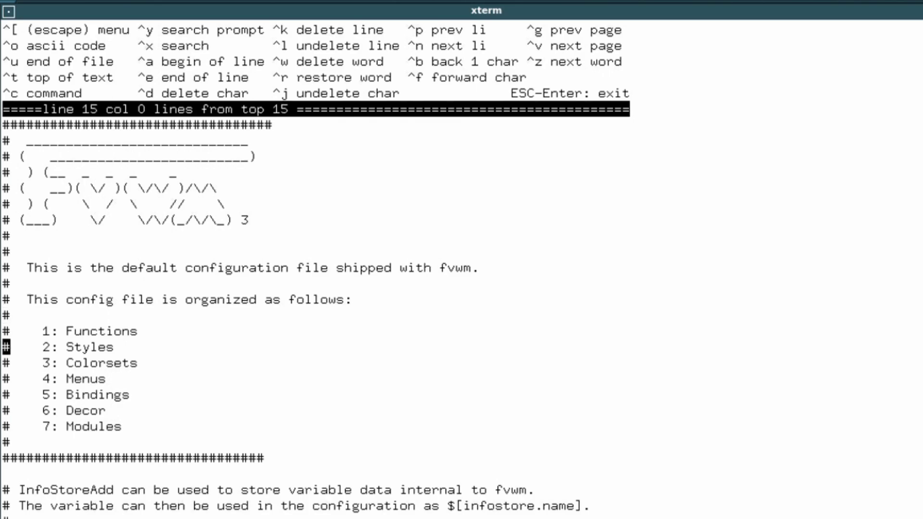
{"action": "key", "text": "Down"}
{"action": "key", "text": "Down"}
{"action": "key", "text": "Down"}
{"action": "key", "text": "Down"}
{"action": "key", "text": "Down"}
{"action": "key", "text": "Up"}
{"action": "key", "text": "Up"}
{"action": "key", "text": "Up"}
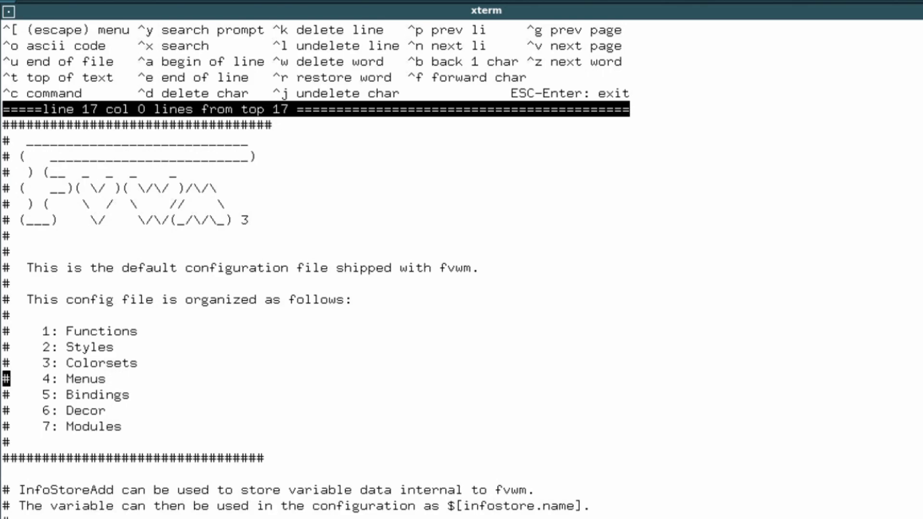
{"action": "key", "text": "Down"}
{"action": "key", "text": "Down"}
{"action": "key", "text": "Down"}
{"action": "key", "text": "Down"}
{"action": "key", "text": "Down"}
{"action": "key", "text": "Down"}
{"action": "key", "text": "Down"}
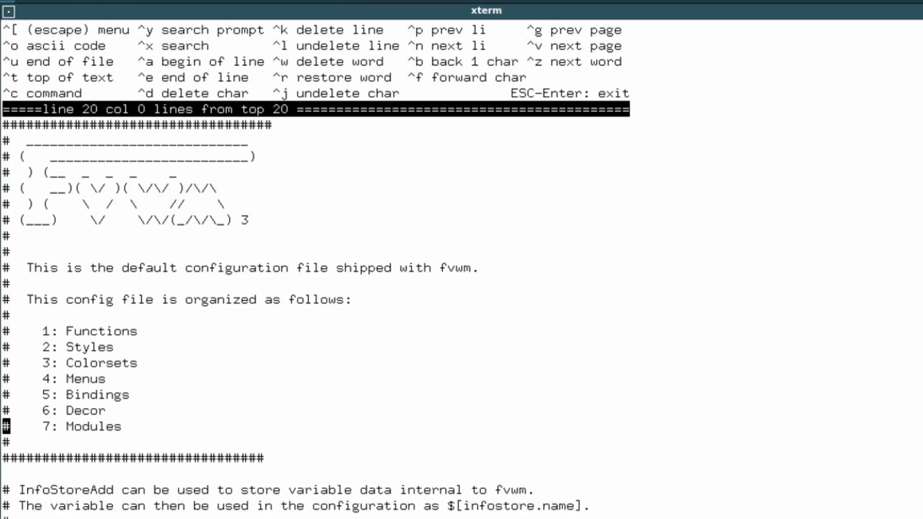
{"action": "key", "text": "Down"}
{"action": "key", "text": "Down"}
{"action": "key", "text": "Down"}
{"action": "key", "text": "Down"}
{"action": "key", "text": "Down"}
{"action": "key", "text": "Down"}
{"action": "key", "text": "Down"}
{"action": "key", "text": "Down"}
{"action": "key", "text": "Down"}
{"action": "key", "text": "Down"}
{"action": "key", "text": "Down"}
{"action": "key", "text": "Down"}
{"action": "key", "text": "Down"}
{"action": "key", "text": "Down"}
{"action": "key", "text": "Down"}
{"action": "key", "text": "Down"}
{"action": "key", "text": "Down"}
{"action": "key", "text": "Down"}
{"action": "key", "text": "Down"}
{"action": "key", "text": "Down"}
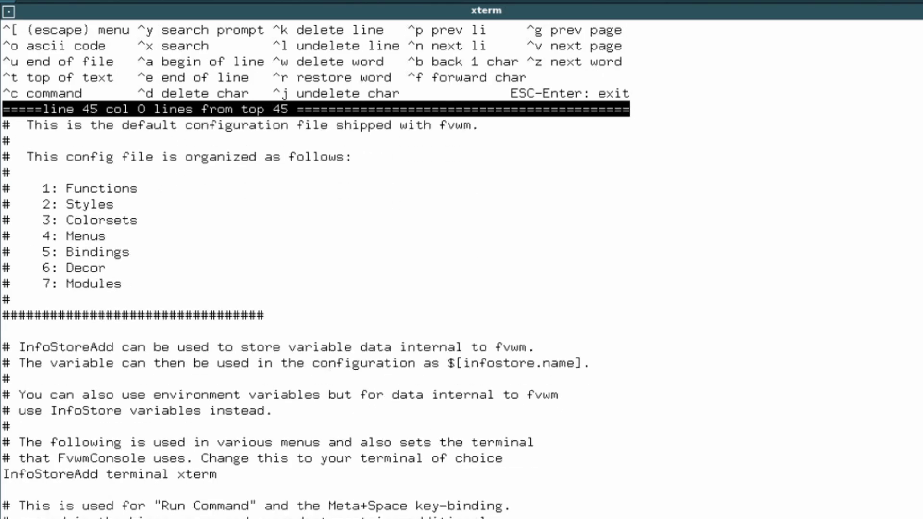
{"action": "key", "text": "Down"}
{"action": "key", "text": "Down"}
{"action": "key", "text": "Down"}
{"action": "key", "text": "Down"}
{"action": "key", "text": "Down"}
{"action": "key", "text": "Down"}
{"action": "key", "text": "Down"}
{"action": "key", "text": "Down"}
{"action": "key", "text": "Down"}
{"action": "key", "text": "Down"}
{"action": "key", "text": "Down"}
{"action": "key", "text": "Down"}
{"action": "key", "text": "Down"}
{"action": "key", "text": "Down"}
{"action": "key", "text": "Down"}
{"action": "key", "text": "Down"}
{"action": "key", "text": "Down"}
{"action": "key", "text": "Down"}
{"action": "key", "text": "Down"}
{"action": "key", "text": "Down"}
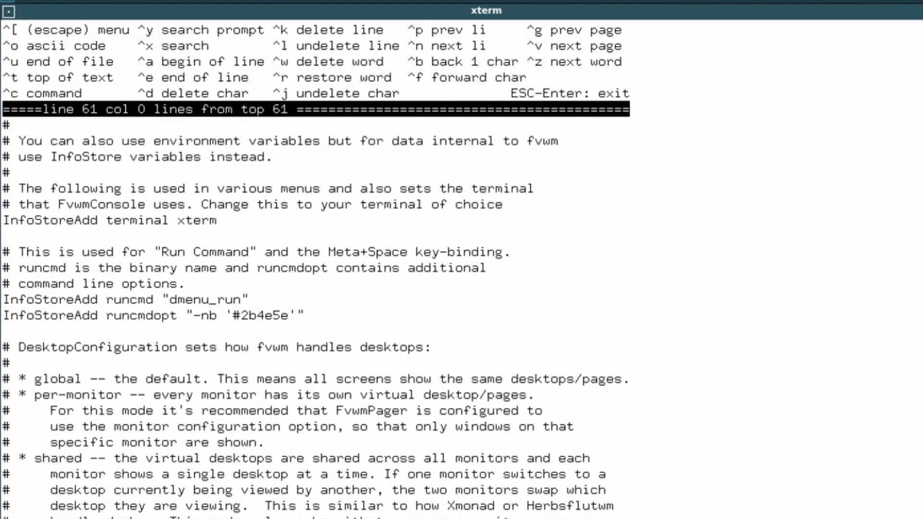
{"action": "key", "text": "Down"}
{"action": "key", "text": "Down"}
{"action": "key", "text": "Down"}
{"action": "key", "text": "Down"}
{"action": "key", "text": "Down"}
{"action": "key", "text": "Down"}
{"action": "key", "text": "Down"}
{"action": "key", "text": "Down"}
{"action": "key", "text": "Down"}
{"action": "key", "text": "Down"}
{"action": "key", "text": "Down"}
{"action": "key", "text": "Down"}
{"action": "key", "text": "Down"}
{"action": "key", "text": "Down"}
{"action": "key", "text": "Down"}
{"action": "key", "text": "Down"}
{"action": "key", "text": "Down"}
{"action": "key", "text": "Down"}
{"action": "key", "text": "Down"}
{"action": "key", "text": "Down"}
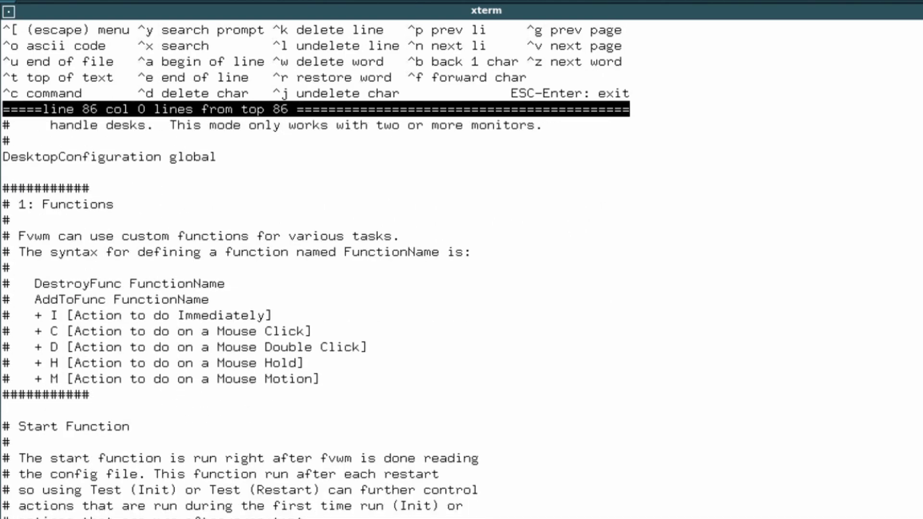
{"action": "key", "text": "Down"}
{"action": "key", "text": "Down"}
{"action": "key", "text": "Down"}
{"action": "key", "text": "Down"}
{"action": "key", "text": "Down"}
{"action": "key", "text": "Down"}
{"action": "key", "text": "Down"}
{"action": "key", "text": "Down"}
{"action": "key", "text": "Down"}
{"action": "key", "text": "Down"}
{"action": "key", "text": "Down"}
{"action": "key", "text": "Down"}
{"action": "key", "text": "Down"}
{"action": "key", "text": "Down"}
{"action": "key", "text": "Down"}
{"action": "key", "text": "Down"}
{"action": "key", "text": "Down"}
{"action": "key", "text": "Down"}
{"action": "key", "text": "Down"}
{"action": "key", "text": "Down"}
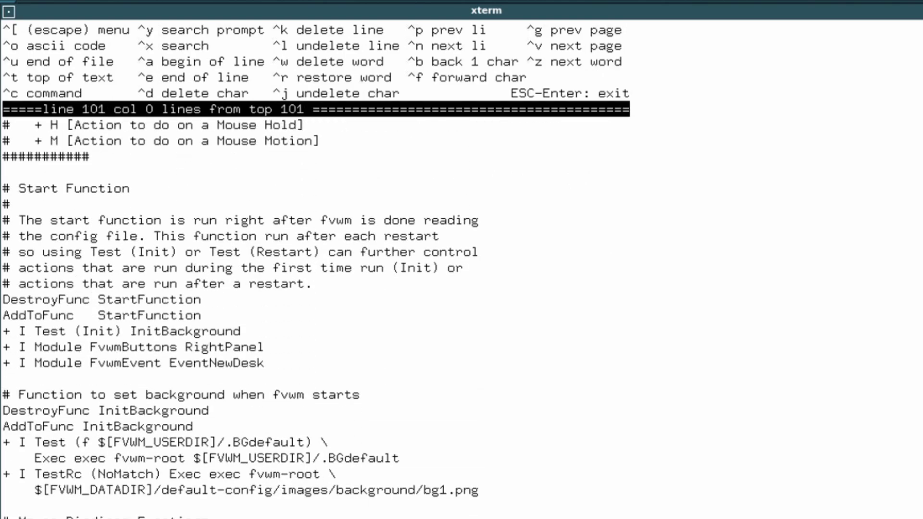
{"action": "key", "text": "Down"}
{"action": "key", "text": "Down"}
{"action": "key", "text": "Down"}
{"action": "key", "text": "Down"}
{"action": "key", "text": "Down"}
{"action": "key", "text": "Down"}
{"action": "key", "text": "Down"}
{"action": "key", "text": "Down"}
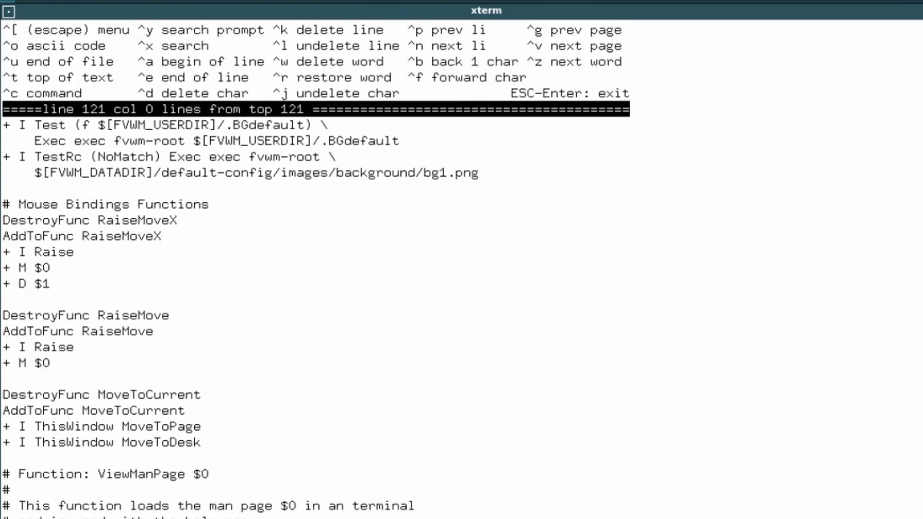
{"action": "key", "text": "Down"}
{"action": "key", "text": "Down"}
{"action": "key", "text": "Down"}
{"action": "key", "text": "Down"}
{"action": "key", "text": "Down"}
{"action": "key", "text": "Down"}
{"action": "key", "text": "Down"}
{"action": "key", "text": "Down"}
{"action": "key", "text": "Down"}
{"action": "key", "text": "Down"}
{"action": "key", "text": "Down"}
{"action": "key", "text": "Down"}
{"action": "key", "text": "Down"}
{"action": "key", "text": "Down"}
{"action": "key", "text": "Down"}
{"action": "key", "text": "Down"}
{"action": "key", "text": "Down"}
{"action": "key", "text": "Down"}
{"action": "key", "text": "Down"}
{"action": "key", "text": "Down"}
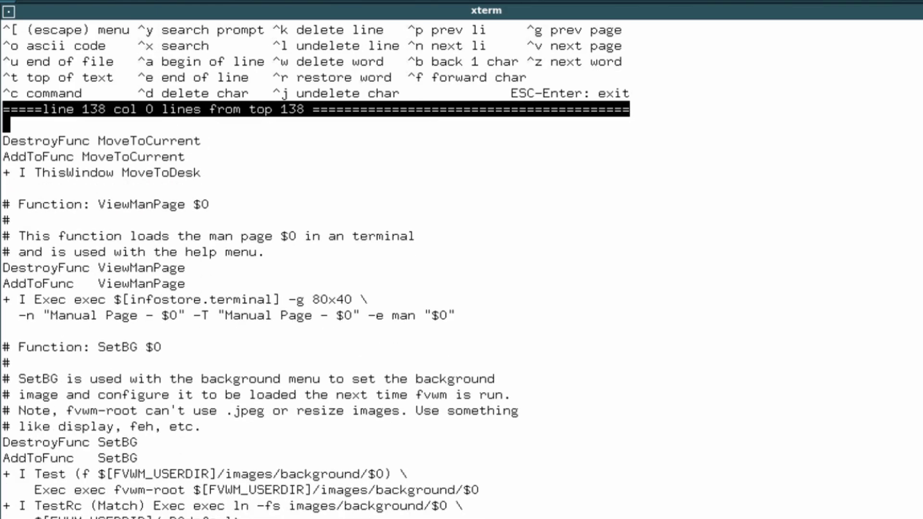
{"action": "key", "text": "Down"}
{"action": "key", "text": "Down"}
{"action": "key", "text": "Down"}
{"action": "key", "text": "Down"}
{"action": "key", "text": "Down"}
{"action": "key", "text": "Down"}
{"action": "key", "text": "Down"}
{"action": "key", "text": "Down"}
{"action": "key", "text": "Down"}
{"action": "key", "text": "Down"}
{"action": "key", "text": "Down"}
{"action": "key", "text": "Down"}
{"action": "key", "text": "Down"}
{"action": "key", "text": "Down"}
{"action": "key", "text": "Down"}
{"action": "key", "text": "Down"}
{"action": "key", "text": "Down"}
{"action": "key", "text": "Down"}
{"action": "key", "text": "Down"}
{"action": "key", "text": "Down"}
{"action": "key", "text": "Down"}
{"action": "key", "text": "Down"}
{"action": "key", "text": "Down"}
{"action": "key", "text": "Down"}
{"action": "key", "text": "Down"}
{"action": "key", "text": "Down"}
{"action": "key", "text": "Down"}
{"action": "key", "text": "Down"}
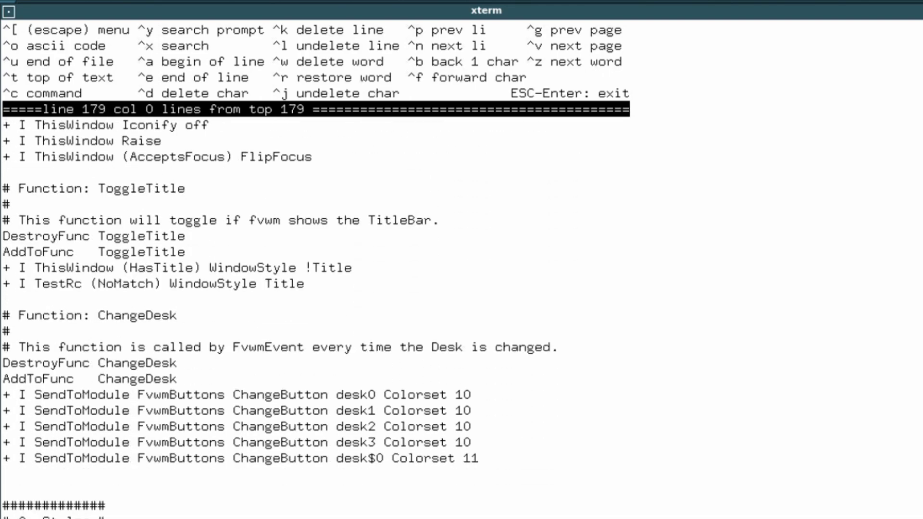
{"action": "key", "text": "Up"}
{"action": "key", "text": "Up"}
{"action": "key", "text": "Up"}
{"action": "key", "text": "Up"}
{"action": "key", "text": "Up"}
{"action": "key", "text": "Up"}
{"action": "key", "text": "Up"}
{"action": "key", "text": "Down"}
{"action": "key", "text": "Down"}
{"action": "key", "text": "Down"}
{"action": "key", "text": "Down"}
{"action": "key", "text": "Down"}
{"action": "key", "text": "Down"}
{"action": "key", "text": "Down"}
{"action": "key", "text": "Down"}
{"action": "key", "text": "Down"}
{"action": "key", "text": "Down"}
{"action": "key", "text": "Down"}
{"action": "key", "text": "Down"}
{"action": "key", "text": "Down"}
{"action": "key", "text": "Down"}
{"action": "key", "text": "Down"}
{"action": "key", "text": "Down"}
{"action": "key", "text": "Down"}
{"action": "key", "text": "Down"}
{"action": "key", "text": "Down"}
{"action": "key", "text": "Down"}
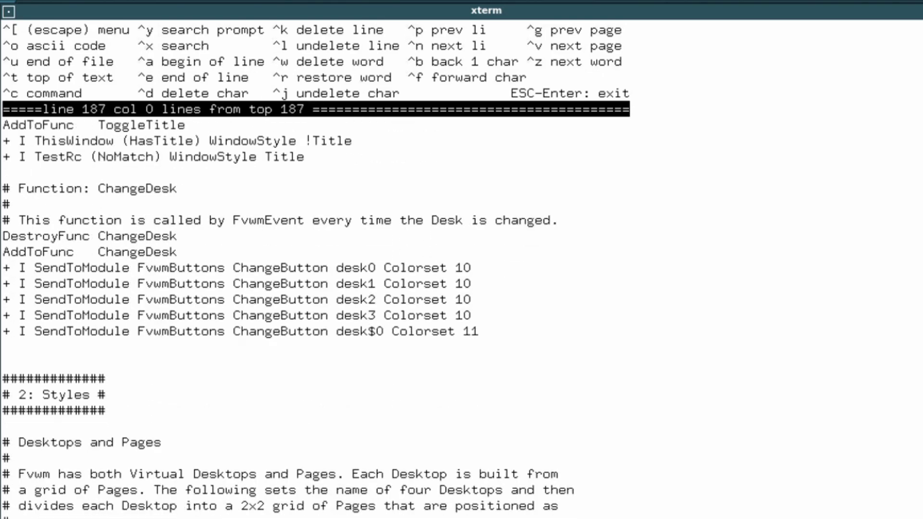
{"action": "key", "text": "Down"}
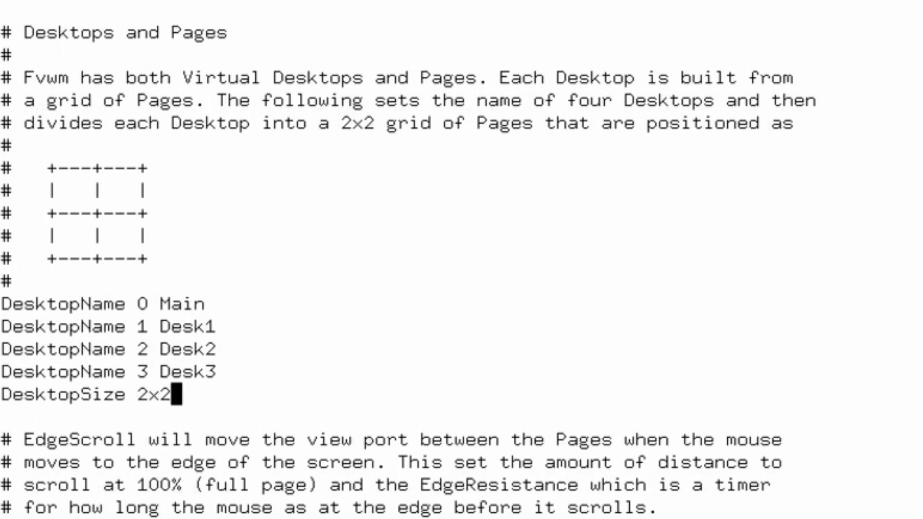
Step: Change the DesktopSize line from 2x2 to 3x3 in the config
{"action": "key", "text": "Left"}
{"action": "key", "text": "Left"}
{"action": "key", "text": "BackSpace"}
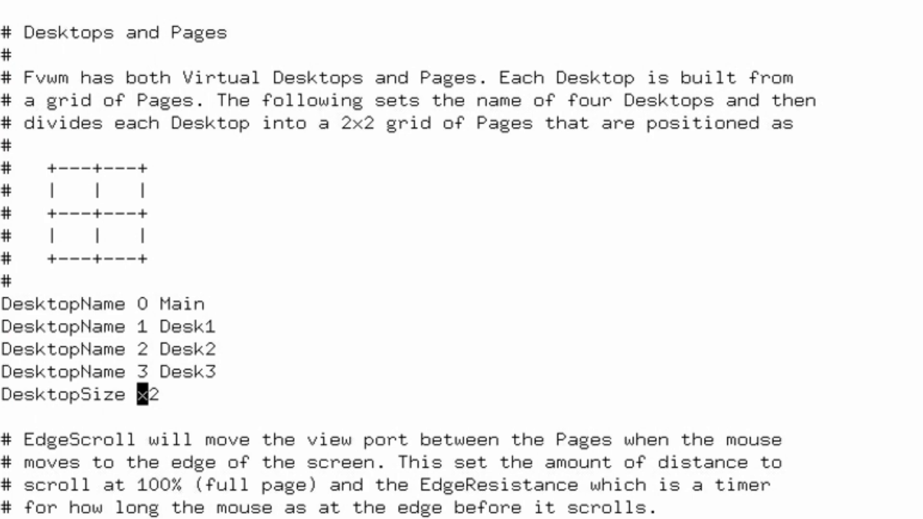
{"action": "type", "text": "3"}
{"action": "key", "text": "Right"}
{"action": "key", "text": "Right"}
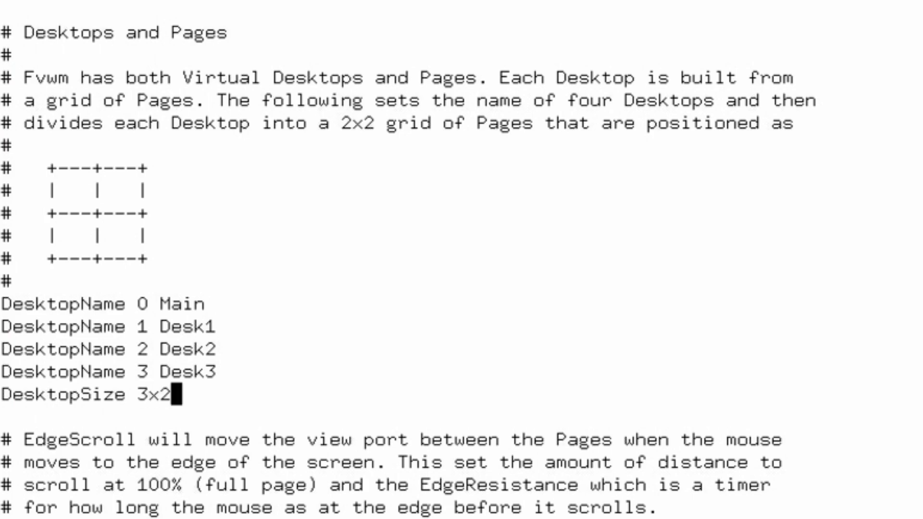
{"action": "key", "text": "BackSpace"}
{"action": "type", "text": "3"}
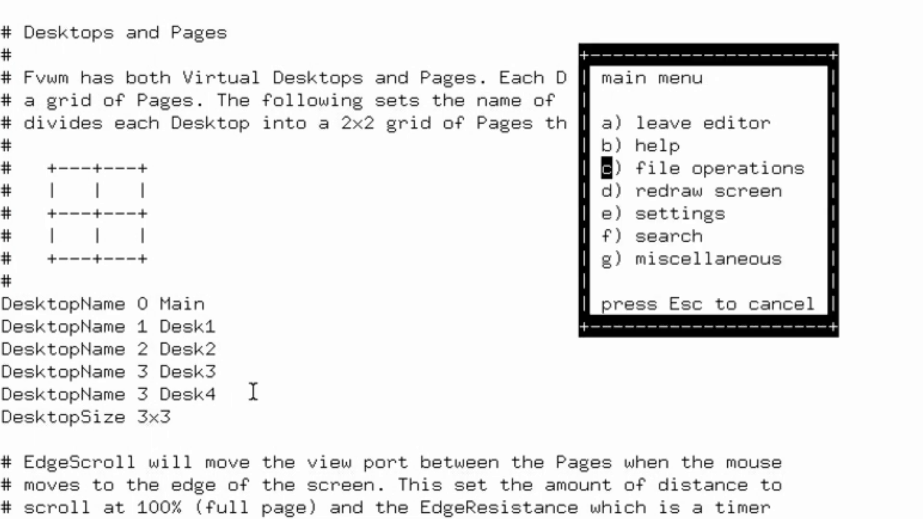
Step: Save the edited config through ee's main menu
{"action": "key", "text": "Return"}
{"action": "key", "text": "Down"}
{"action": "key", "text": "Down"}
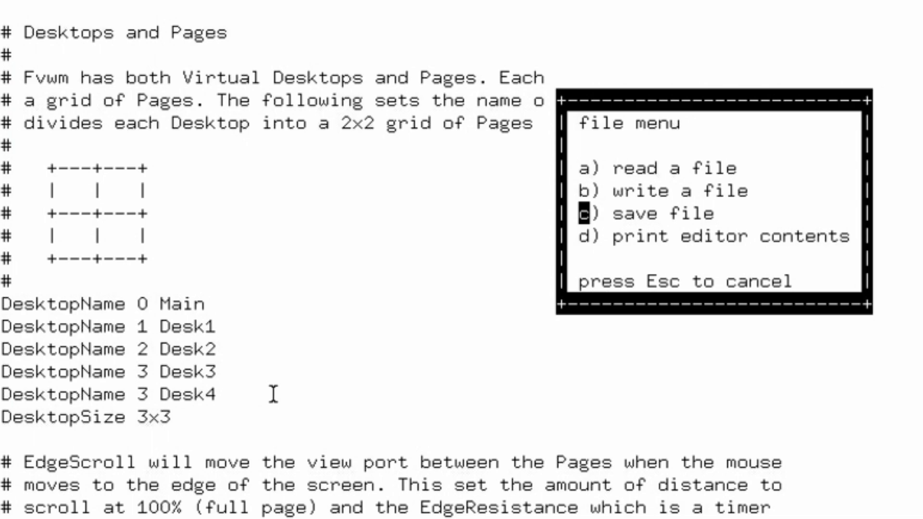
{"action": "key", "text": "Return"}
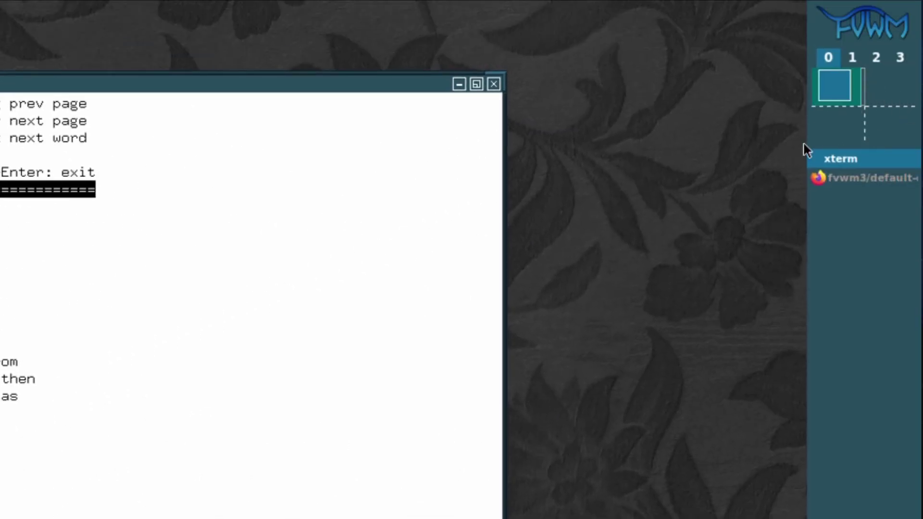
Step: Restart FVWM from its root menu, then page through the config's menus and key bindings
{"action": "left_click", "coordinate": [648, 110]}
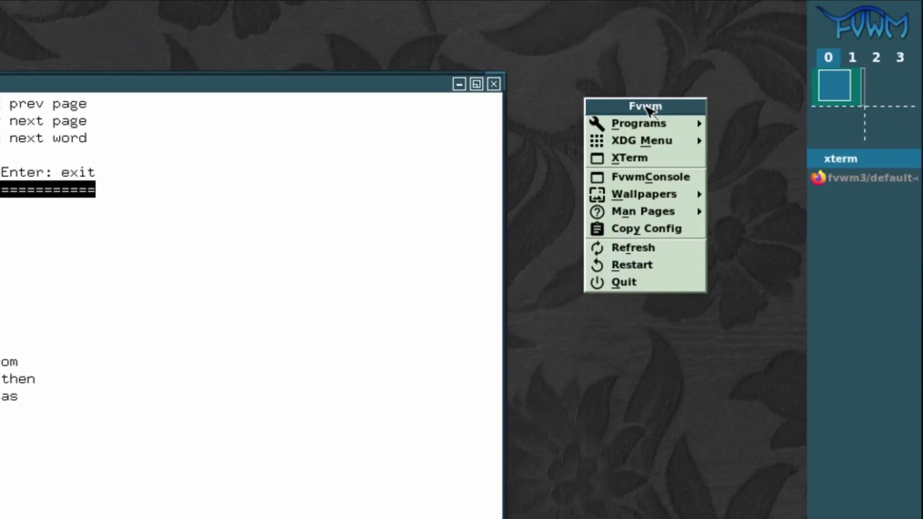
{"action": "left_click", "coordinate": [666, 264]}
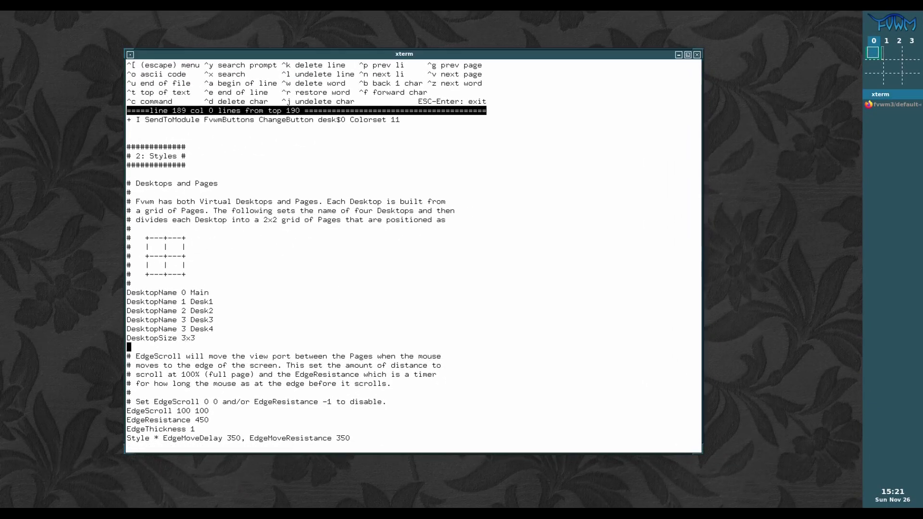
{"action": "key", "text": "Down"}
{"action": "key", "text": "Down"}
{"action": "key", "text": "Down"}
{"action": "key", "text": "Down"}
{"action": "key", "text": "Down"}
{"action": "key", "text": "Down"}
{"action": "key", "text": "Down"}
{"action": "key", "text": "Down"}
{"action": "key", "text": "Down"}
{"action": "key", "text": "Down"}
{"action": "key", "text": "Down"}
{"action": "key", "text": "Down"}
{"action": "key", "text": "Down"}
{"action": "key", "text": "Down"}
{"action": "key", "text": "Down"}
{"action": "key", "text": "Down"}
{"action": "key", "text": "Down"}
{"action": "key", "text": "Down"}
{"action": "key", "text": "Down"}
{"action": "key", "text": "Down"}
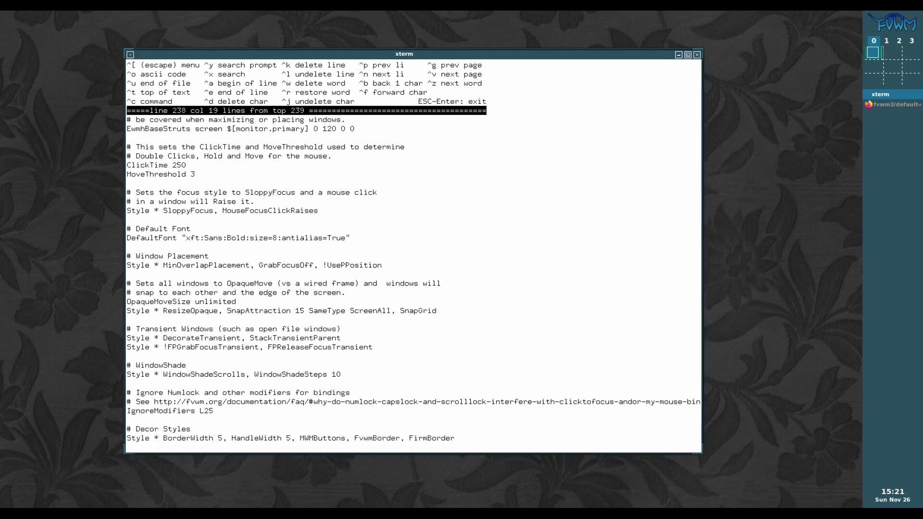
{"action": "key", "text": "Down"}
{"action": "key", "text": "Down"}
{"action": "key", "text": "Down"}
{"action": "key", "text": "Down"}
{"action": "key", "text": "Down"}
{"action": "key", "text": "Down"}
{"action": "key", "text": "Down"}
{"action": "key", "text": "Down"}
{"action": "key", "text": "Down"}
{"action": "key", "text": "Down"}
{"action": "key", "text": "Down"}
{"action": "key", "text": "Down"}
{"action": "key", "text": "Down"}
{"action": "key", "text": "Down"}
{"action": "key", "text": "Down"}
{"action": "key", "text": "Down"}
{"action": "key", "text": "Down"}
{"action": "key", "text": "Down"}
{"action": "key", "text": "Down"}
{"action": "key", "text": "Down"}
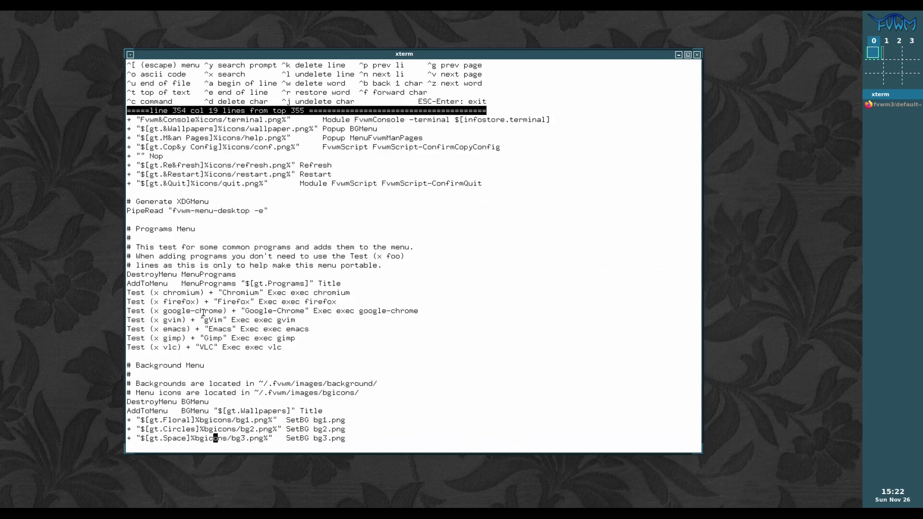
{"action": "key", "text": "Down"}
{"action": "key", "text": "Down"}
{"action": "key", "text": "Down"}
{"action": "key", "text": "Down"}
{"action": "key", "text": "Down"}
{"action": "key", "text": "Down"}
{"action": "key", "text": "Down"}
{"action": "key", "text": "Down"}
{"action": "key", "text": "Down"}
{"action": "key", "text": "Down"}
{"action": "key", "text": "Down"}
{"action": "key", "text": "Down"}
{"action": "key", "text": "Down"}
{"action": "key", "text": "Down"}
{"action": "key", "text": "Down"}
{"action": "key", "text": "Down"}
{"action": "key", "text": "Down"}
{"action": "key", "text": "Down"}
{"action": "key", "text": "Down"}
{"action": "key", "text": "Down"}
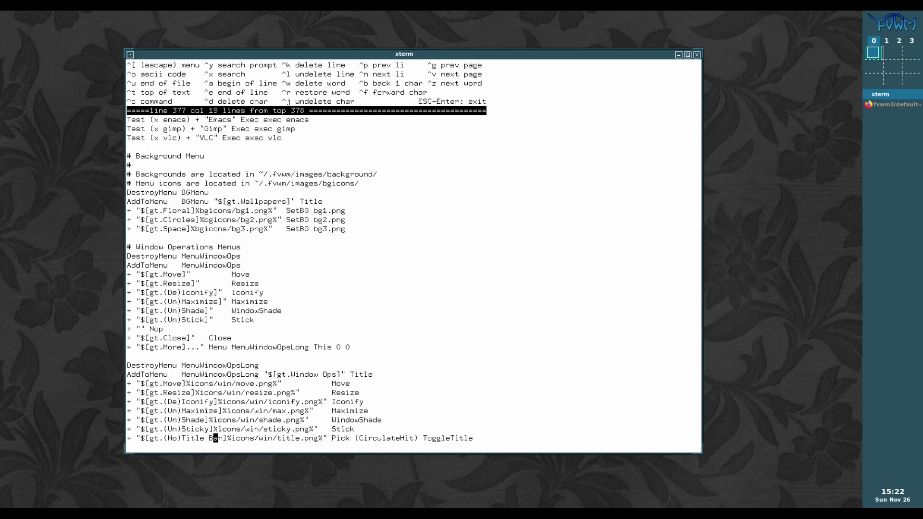
{"action": "key", "text": "Down"}
{"action": "key", "text": "Down"}
{"action": "key", "text": "Down"}
{"action": "key", "text": "Down"}
{"action": "key", "text": "Down"}
{"action": "key", "text": "Down"}
{"action": "key", "text": "Down"}
{"action": "key", "text": "Down"}
{"action": "key", "text": "Down"}
{"action": "key", "text": "Down"}
{"action": "key", "text": "Down"}
{"action": "key", "text": "Down"}
{"action": "key", "text": "Down"}
{"action": "key", "text": "Down"}
{"action": "key", "text": "Down"}
{"action": "key", "text": "Down"}
{"action": "key", "text": "Down"}
{"action": "key", "text": "Down"}
{"action": "key", "text": "Down"}
{"action": "key", "text": "Down"}
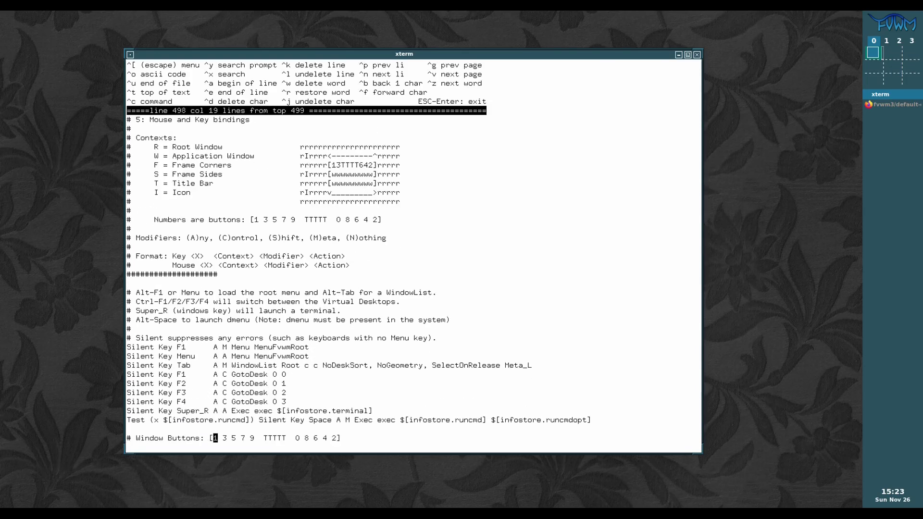
{"action": "key", "text": "Down"}
{"action": "key", "text": "Down"}
{"action": "key", "text": "Down"}
{"action": "key", "text": "Down"}
{"action": "key", "text": "Down"}
{"action": "key", "text": "Down"}
{"action": "key", "text": "Down"}
{"action": "key", "text": "Down"}
{"action": "key", "text": "Down"}
{"action": "key", "text": "Down"}
{"action": "key", "text": "Down"}
{"action": "key", "text": "Down"}
{"action": "key", "text": "Down"}
{"action": "key", "text": "Down"}
{"action": "key", "text": "Down"}
{"action": "key", "text": "Down"}
{"action": "key", "text": "Down"}
{"action": "key", "text": "Down"}
{"action": "key", "text": "Down"}
{"action": "key", "text": "Down"}
{"action": "key", "text": "Down"}
{"action": "key", "text": "Down"}
{"action": "key", "text": "Down"}
{"action": "key", "text": "Down"}
{"action": "key", "text": "Down"}
{"action": "key", "text": "Down"}
{"action": "key", "text": "Down"}
{"action": "key", "text": "Down"}
{"action": "key", "text": "Down"}
{"action": "key", "text": "Down"}
{"action": "key", "text": "Down"}
{"action": "key", "text": "Down"}
{"action": "key", "text": "Down"}
{"action": "key", "text": "Down"}
{"action": "key", "text": "Down"}
{"action": "key", "text": "Down"}
{"action": "key", "text": "Down"}
{"action": "key", "text": "Down"}
{"action": "key", "text": "Down"}
{"action": "key", "text": "Down"}
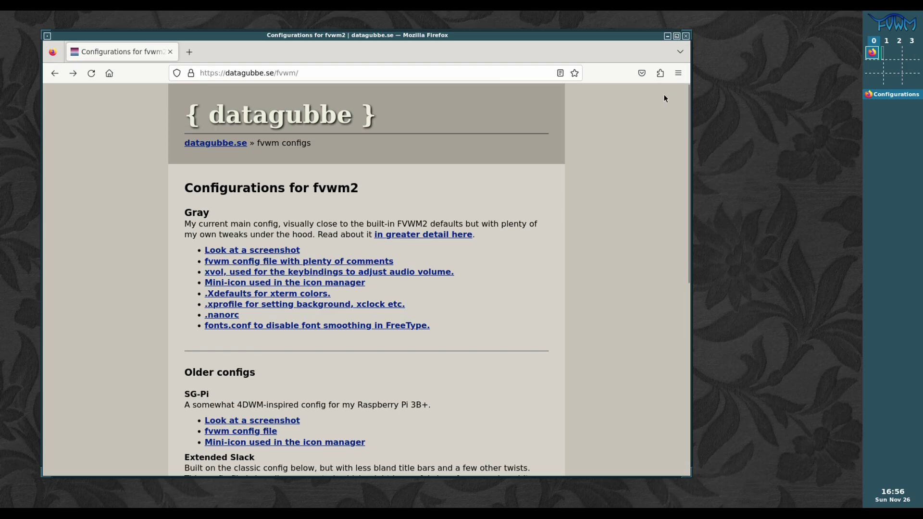
Step: Launch a new XTerm from the FVWM root menu and move it to the screen centre
{"action": "left_click", "coordinate": [443, 14]}
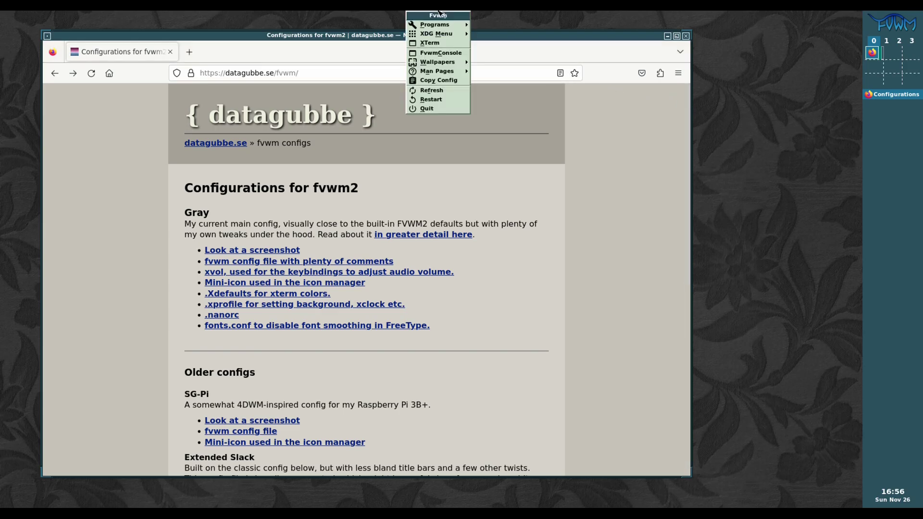
{"action": "left_click", "coordinate": [442, 42]}
{"action": "left_click_drag", "start_coordinate": [858, 505], "coordinate": [623, 368]}
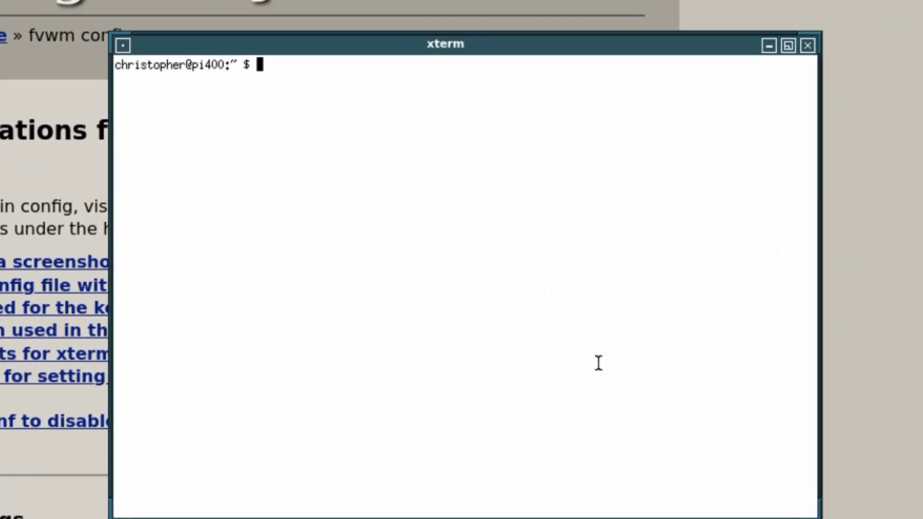
Step: In .fvwm, list the files and rename config to config2 with mv
{"action": "type", "text": "cd ."}
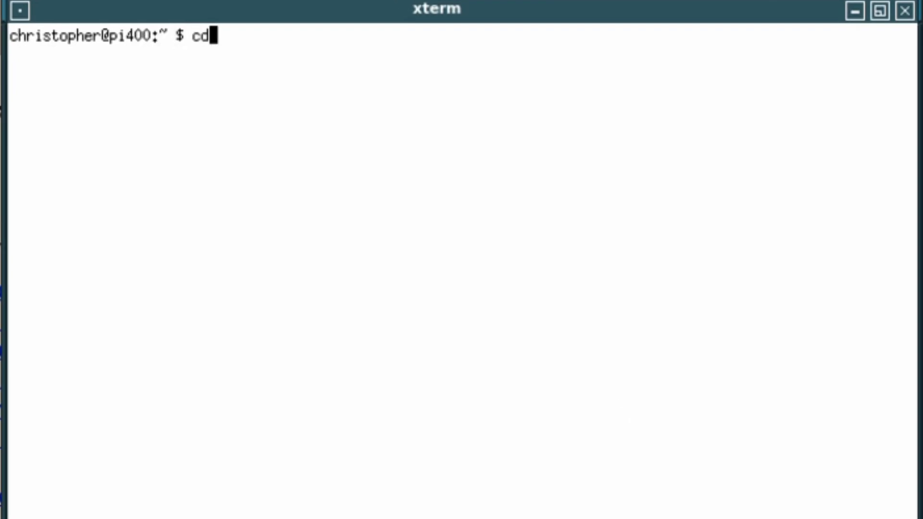
{"action": "type", "text": "fvwm"}
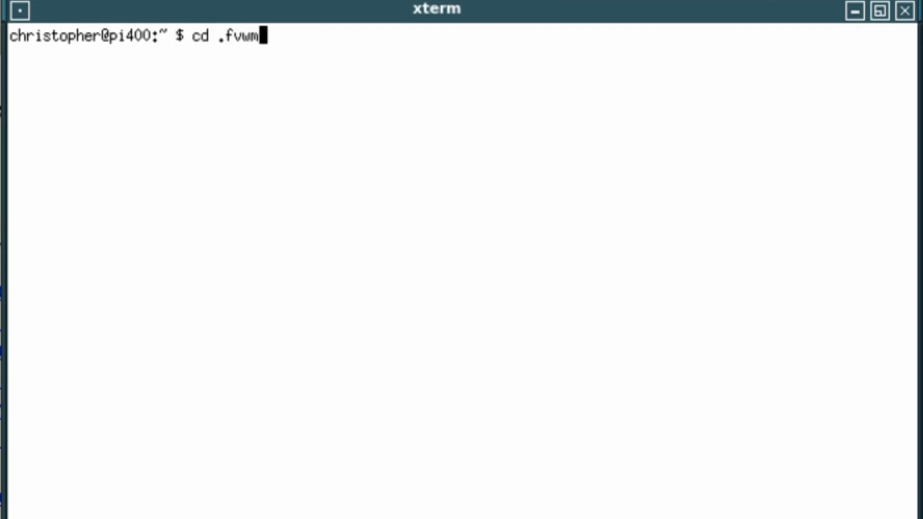
{"action": "key", "text": "Return"}
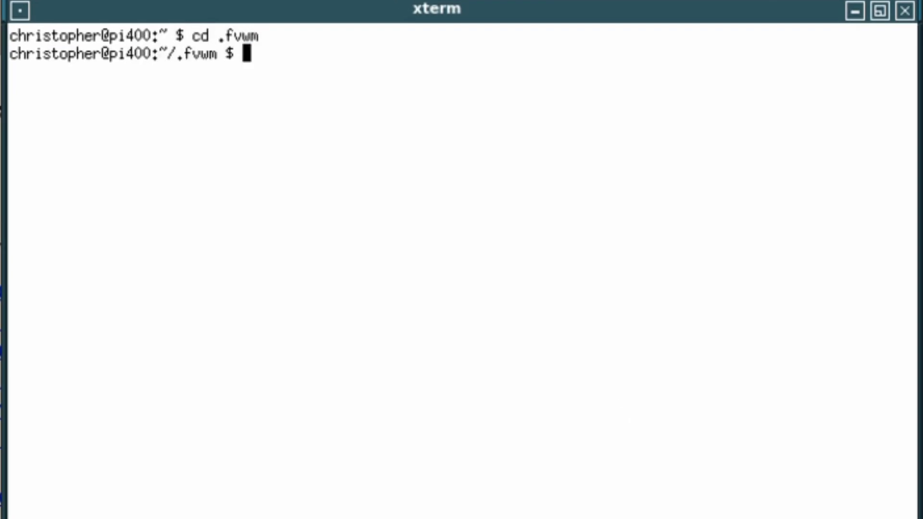
{"action": "type", "text": "ls"}
{"action": "key", "text": "Return"}
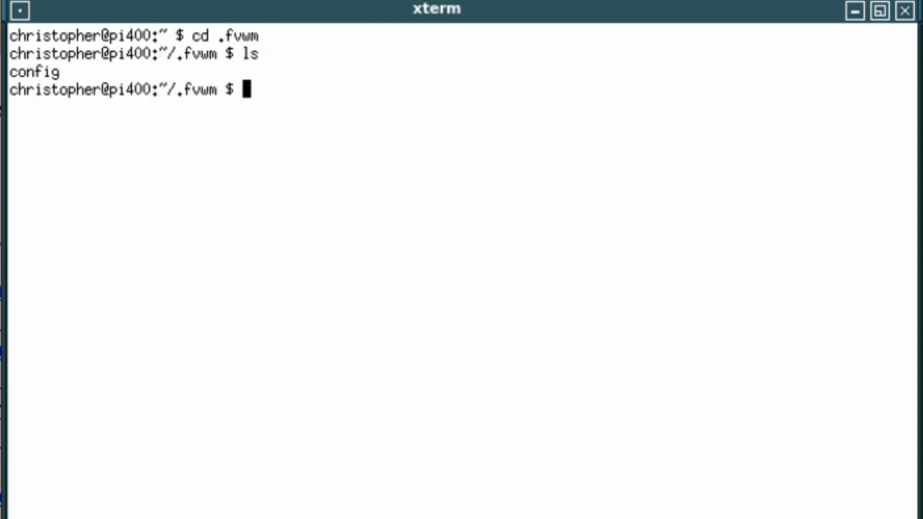
{"action": "type", "text": "mv"}
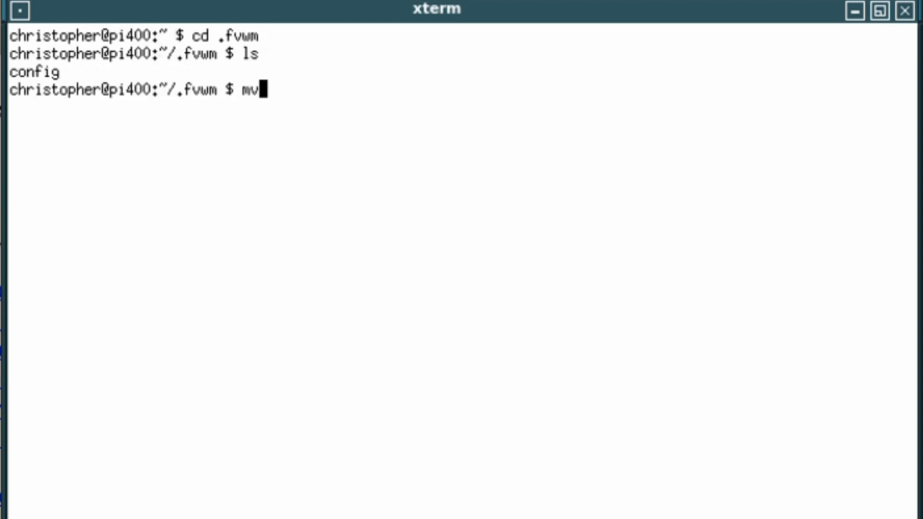
{"action": "type", "text": " config"}
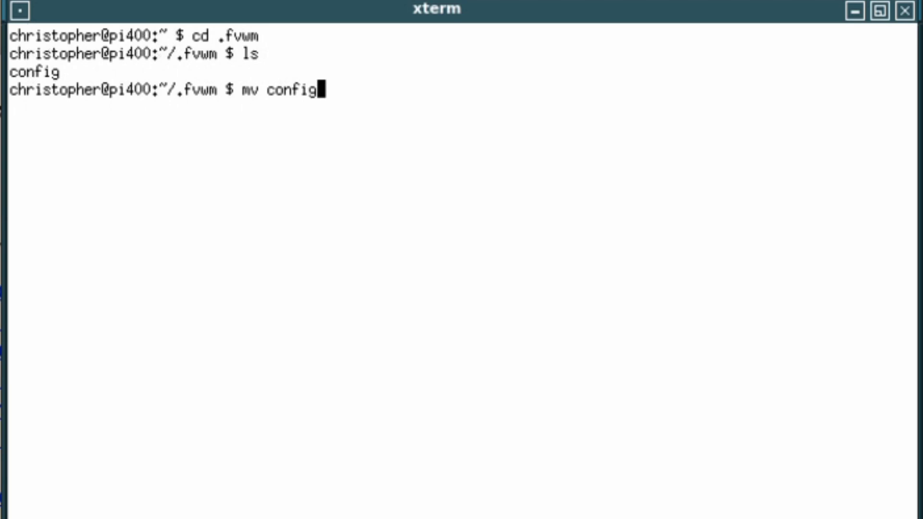
{"action": "type", "text": " config"}
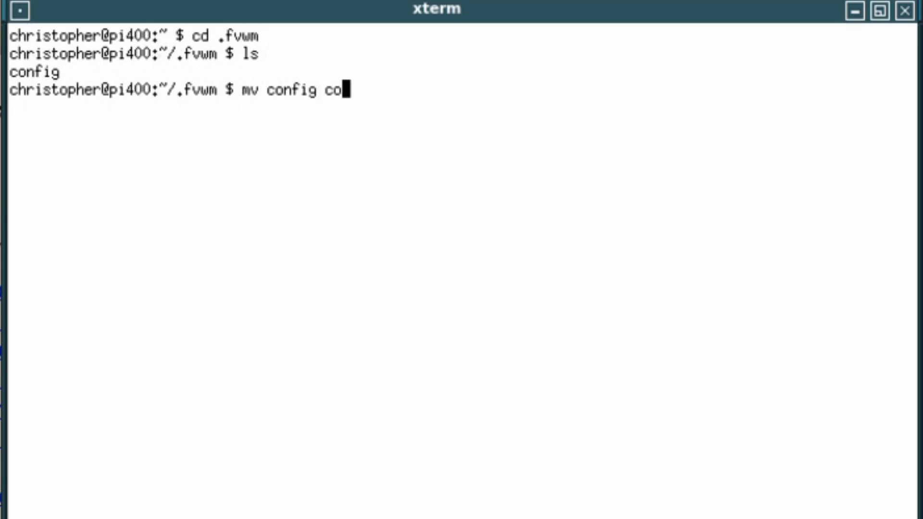
{"action": "type", "text": "2"}
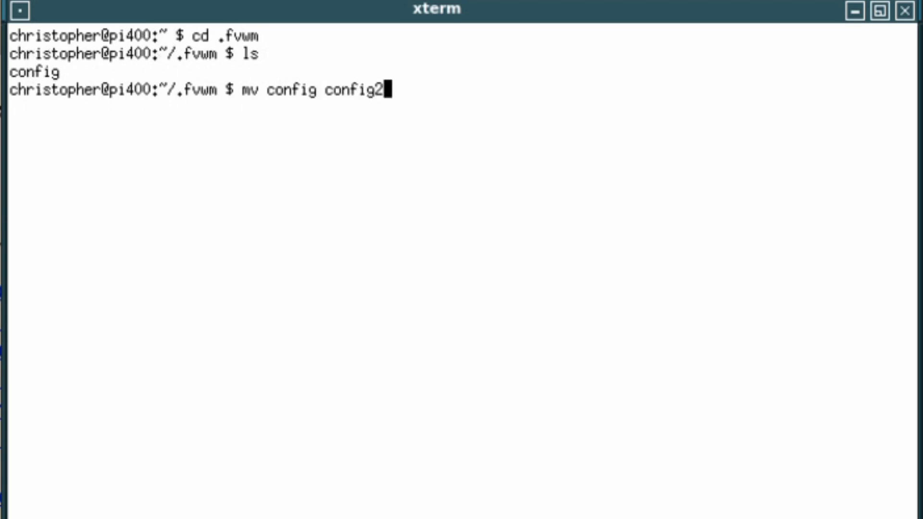
{"action": "key", "text": "Return"}
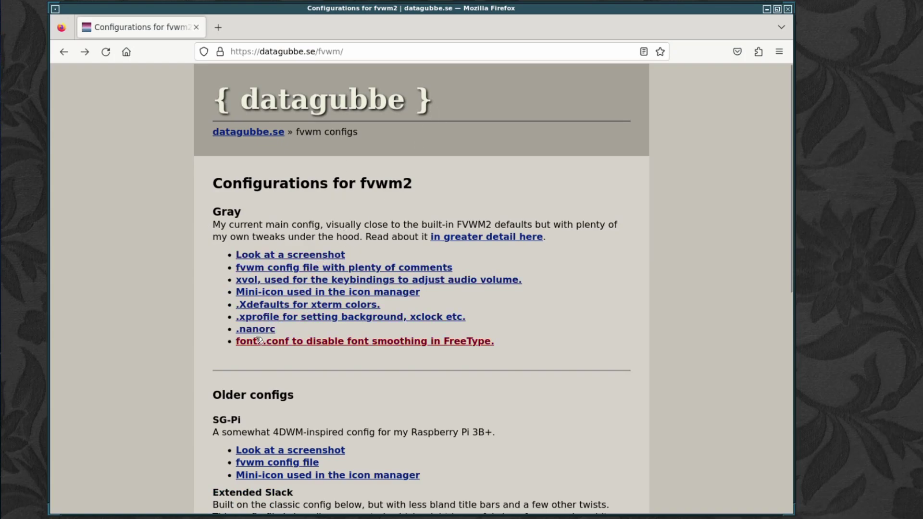
Step: Scroll to Older configs and view the SG-Pi screenshot, pishot.png
{"action": "scroll", "coordinate": [239, 358], "scroll_direction": "down", "scroll_amount": 4}
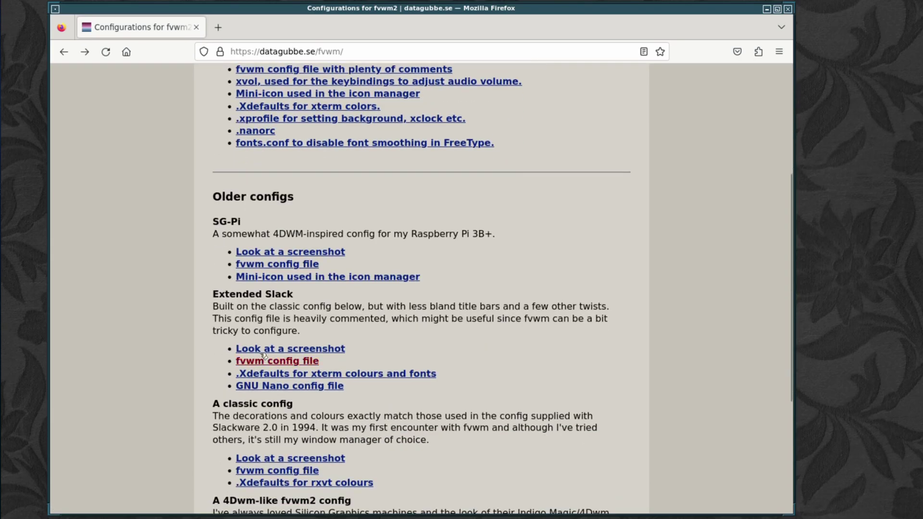
{"action": "left_click", "coordinate": [290, 252]}
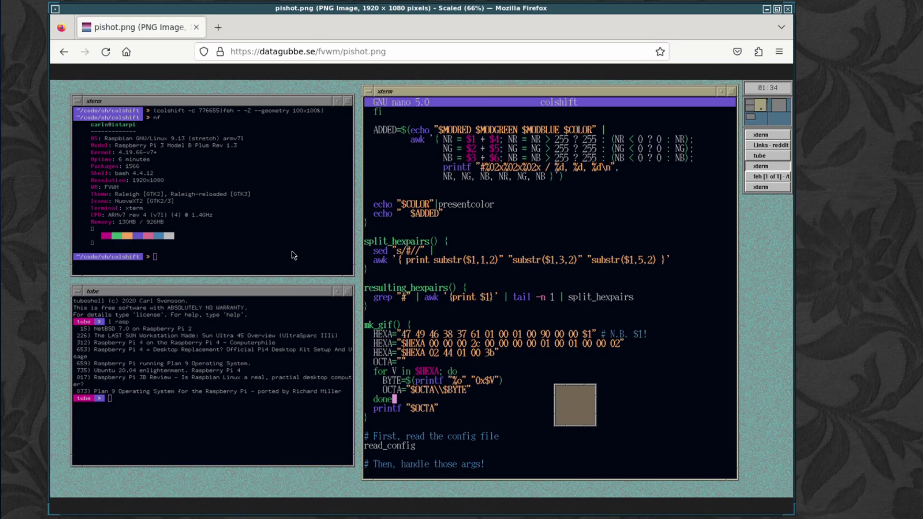
Step: Open SG-Pi's pi_config.txt and save it into the .fvwm folder as config.txt
{"action": "left_click", "coordinate": [64, 51]}
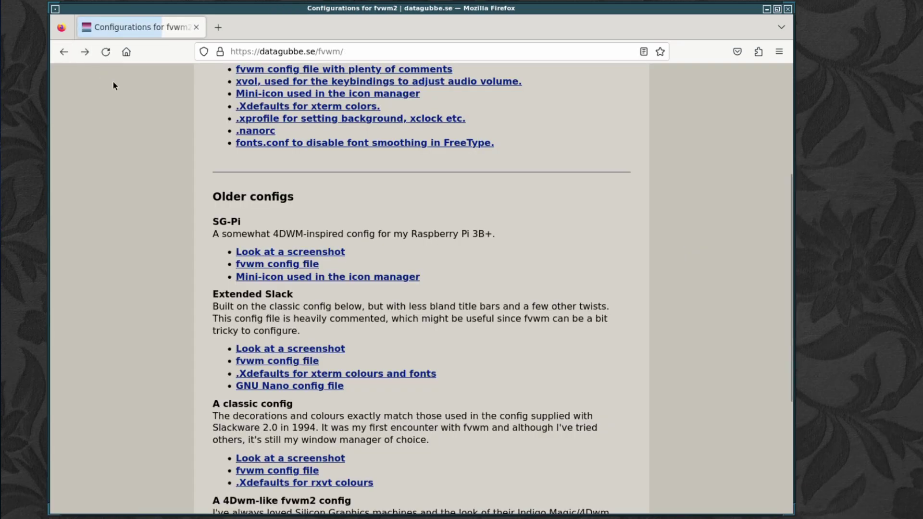
{"action": "left_click", "coordinate": [269, 265]}
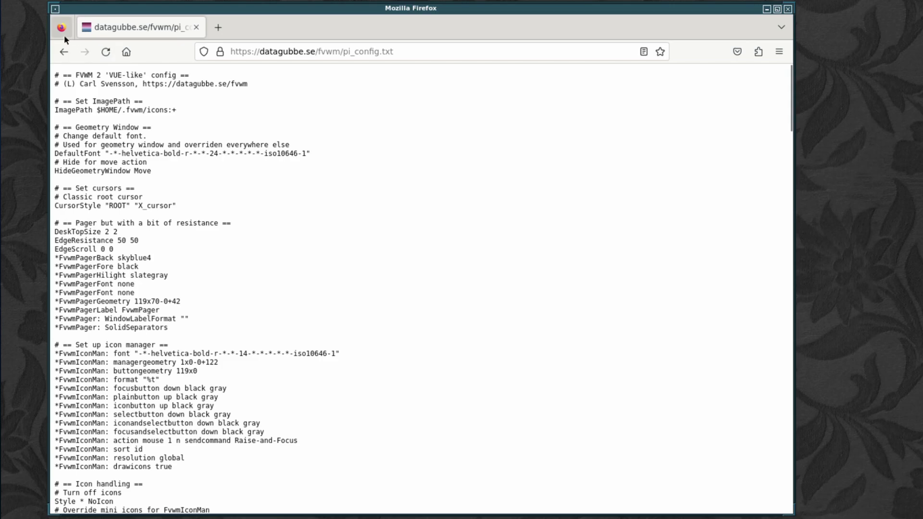
{"action": "right_click", "coordinate": [440, 88]}
{"action": "left_click", "coordinate": [460, 123]}
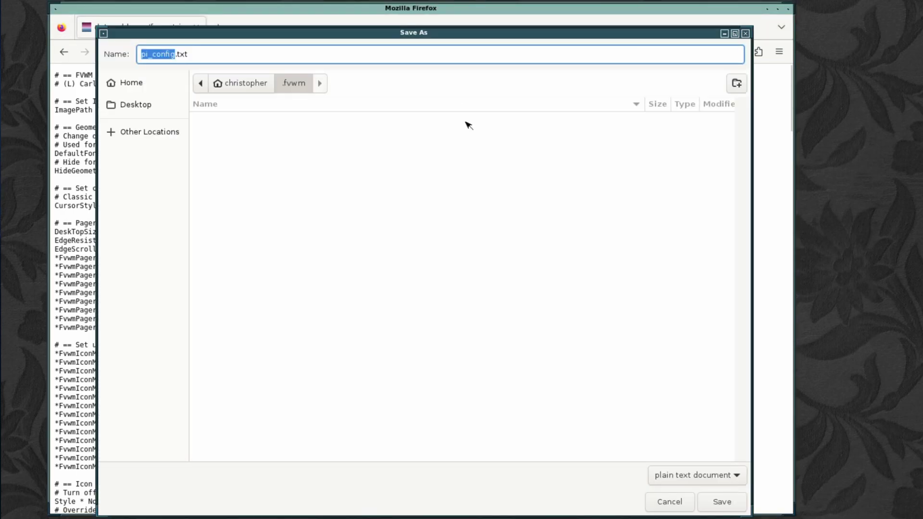
{"action": "left_click", "coordinate": [177, 53]}
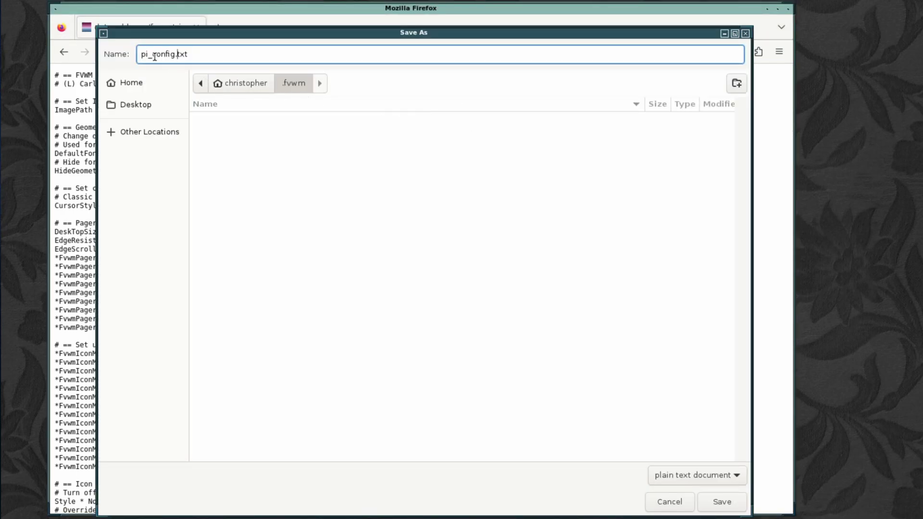
{"action": "left_click_drag", "start_coordinate": [152, 54], "coordinate": [134, 54]}
{"action": "key", "text": "BackSpace"}
{"action": "key", "text": "BackSpace"}
{"action": "left_click", "coordinate": [731, 502]}
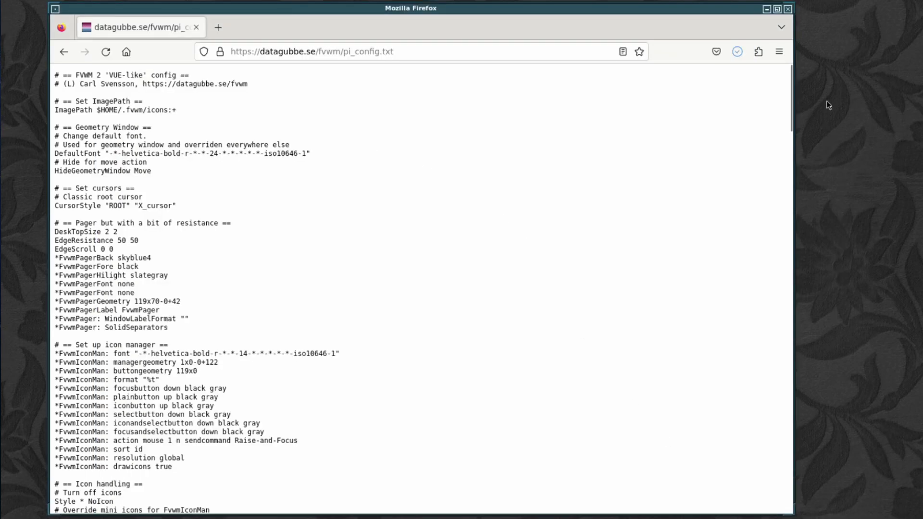
{"action": "left_click", "coordinate": [589, 7]}
Step: Restart FVWM into the SG-Pi config and restart again from the window-operations menu
{"action": "left_click", "coordinate": [617, 82]}
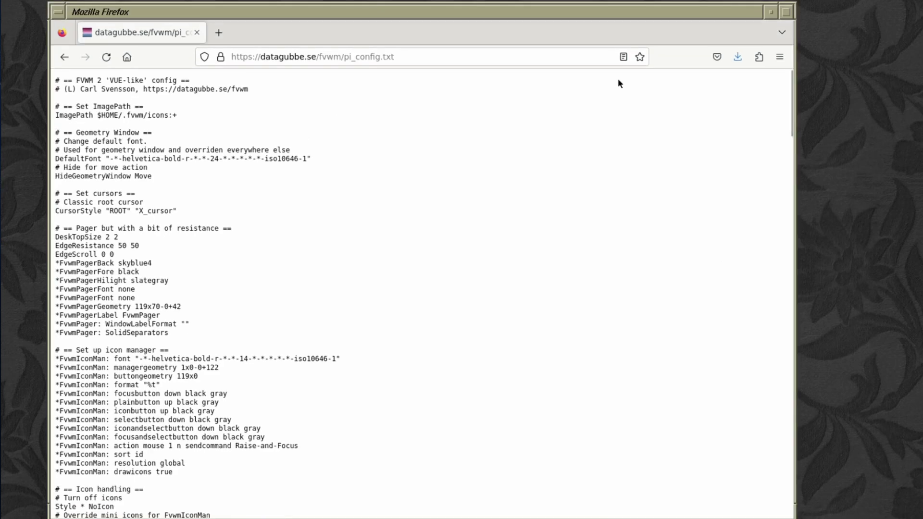
{"action": "left_click", "coordinate": [456, 7]}
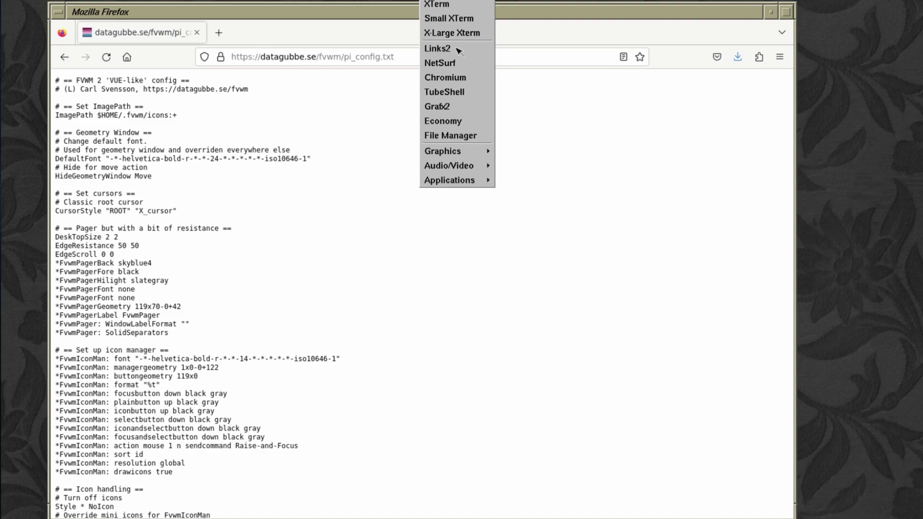
{"action": "left_click", "coordinate": [462, 10]}
{"action": "right_click", "coordinate": [461, 9]}
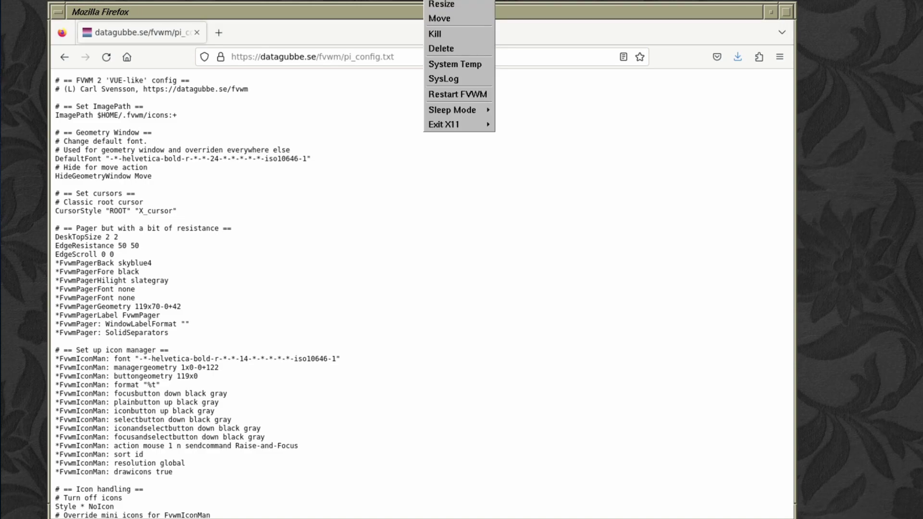
{"action": "left_click", "coordinate": [444, 95]}
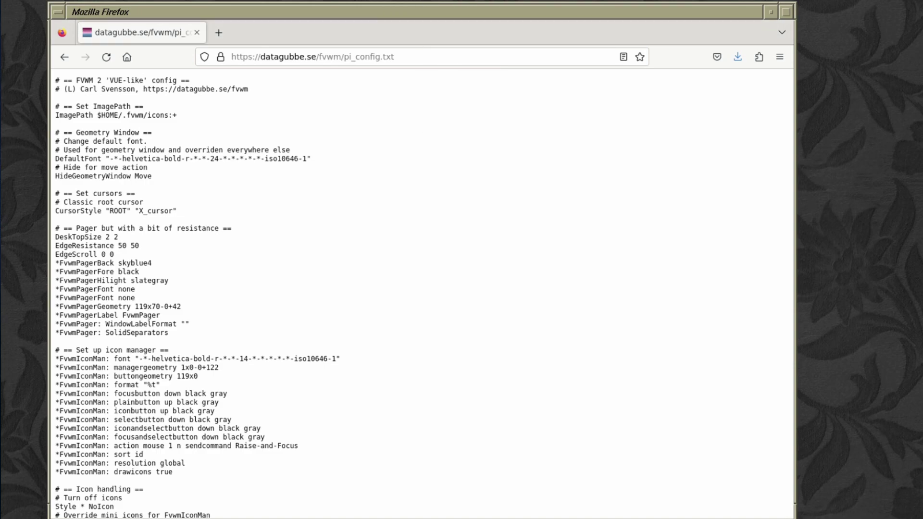
Step: Launch a test XTerm from the applications menu, then close it via its window menu
{"action": "left_click", "coordinate": [470, 8]}
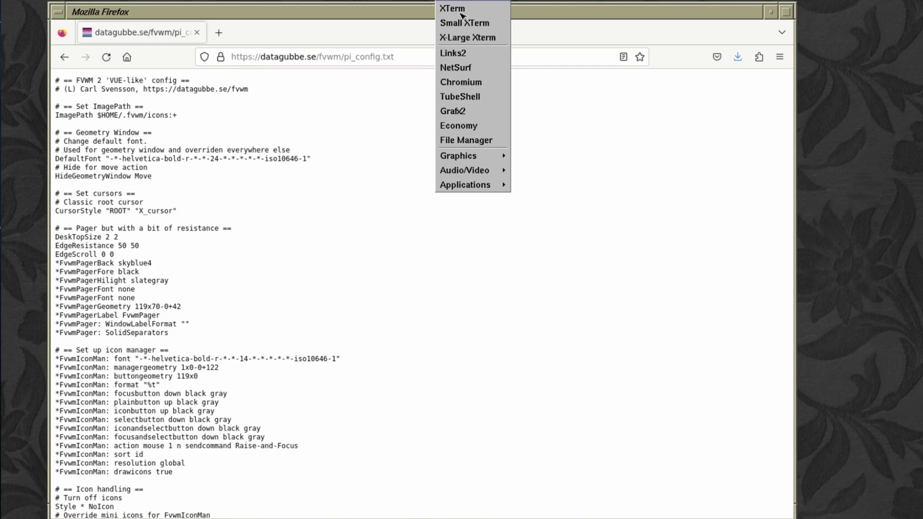
{"action": "left_click", "coordinate": [463, 10]}
{"action": "left_click", "coordinate": [179, 86]}
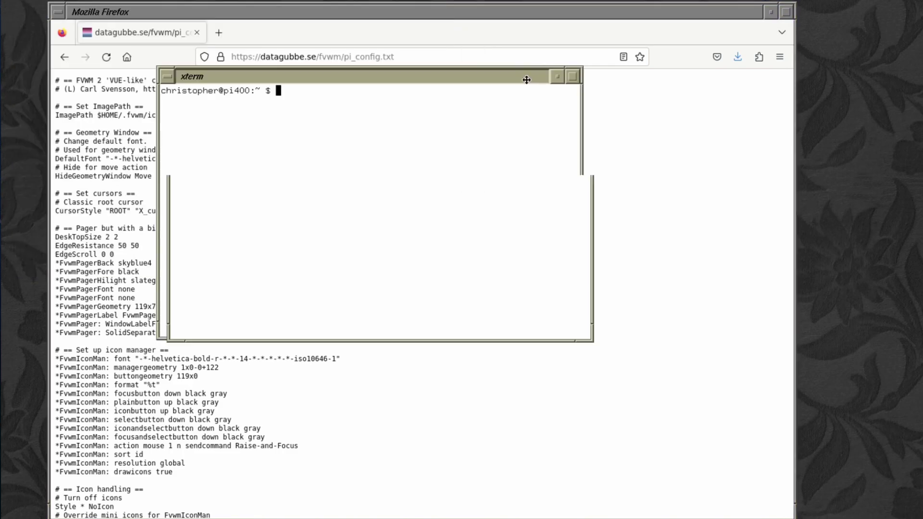
{"action": "left_click", "coordinate": [179, 86]}
{"action": "left_click", "coordinate": [189, 138]}
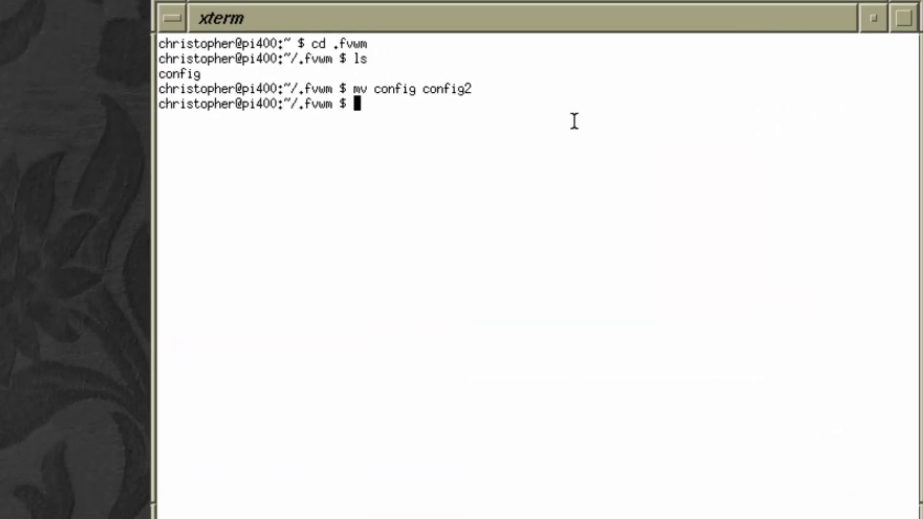
Step: Rename config to config3 by editing the recalled 'mv config config2' command
{"action": "key", "text": "Up"}
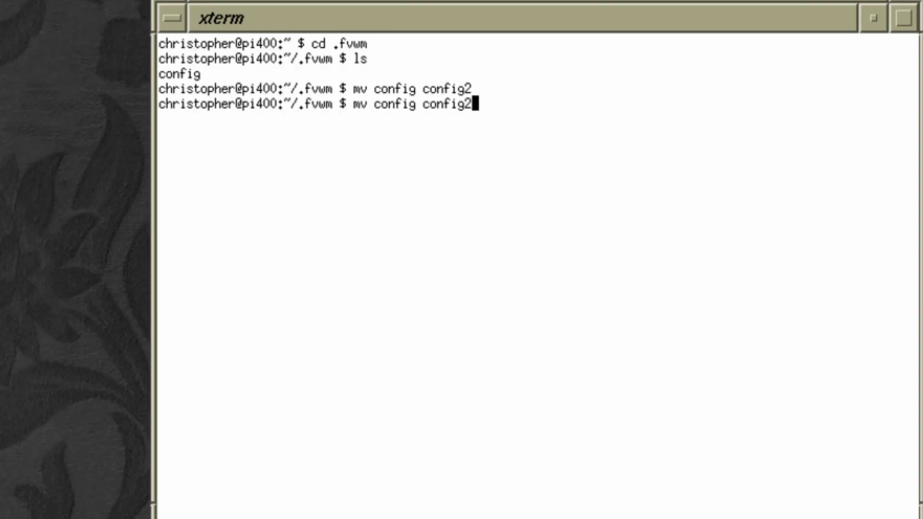
{"action": "key", "text": "BackSpace"}
{"action": "type", "text": "3"}
{"action": "key", "text": "Return"}
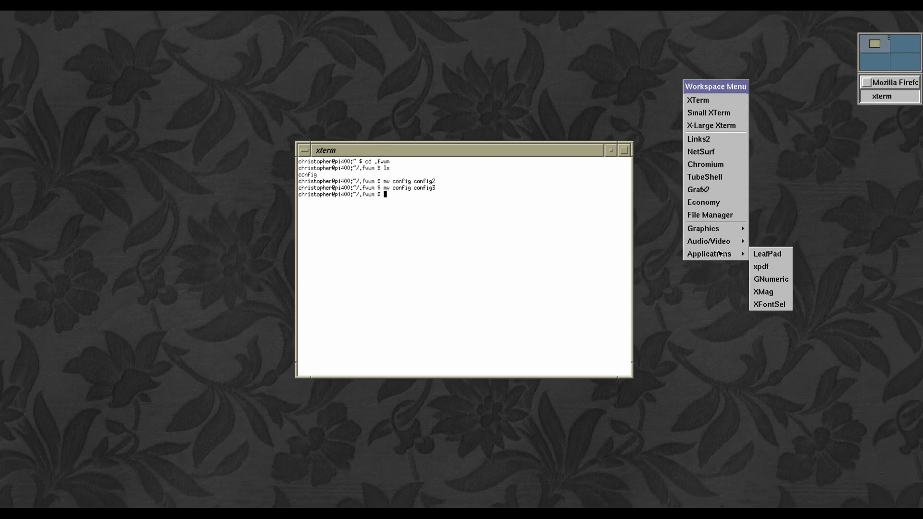
Step: Restart FVWM from the System menu to load the default config
{"action": "left_click", "coordinate": [701, 62]}
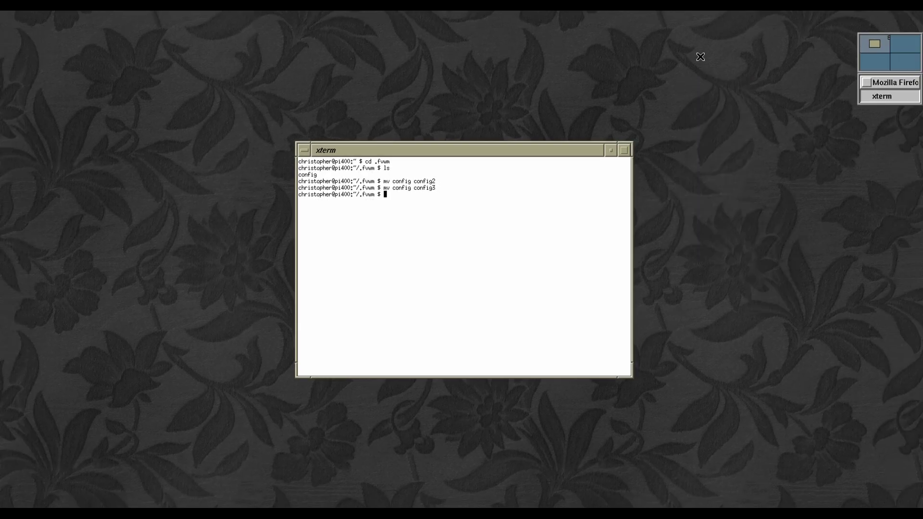
{"action": "middle_click", "coordinate": [699, 57]}
{"action": "mouse_move", "coordinate": [703, 176]}
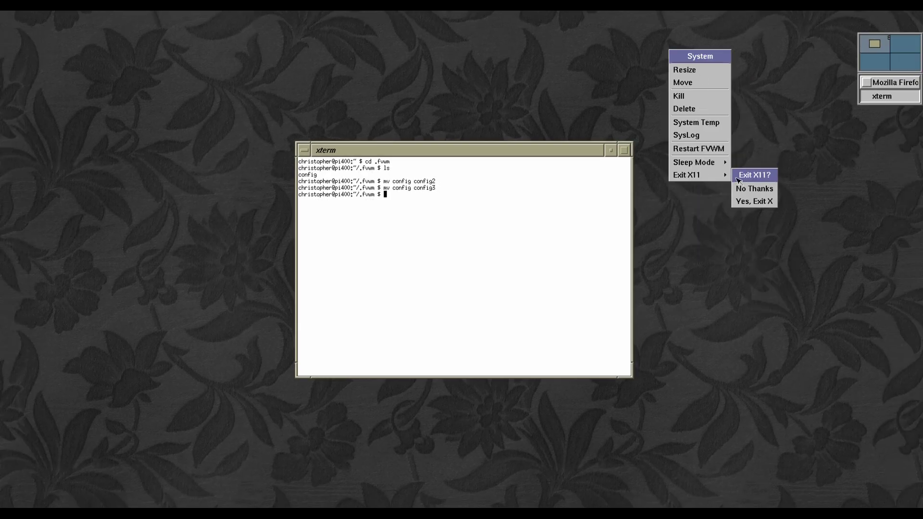
{"action": "left_click", "coordinate": [707, 149]}
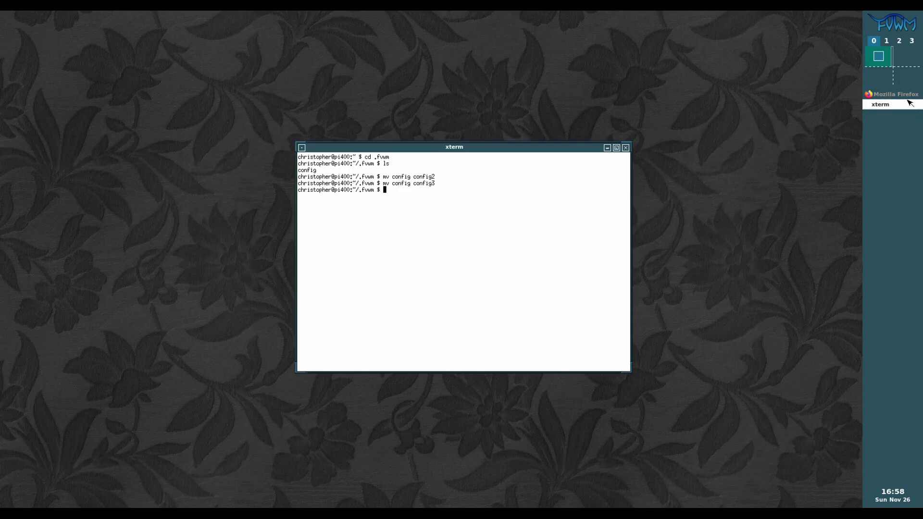
Step: Preview the Extended Slack screenshot in Firefox, then open its extslack_config.txt
{"action": "left_click", "coordinate": [885, 94]}
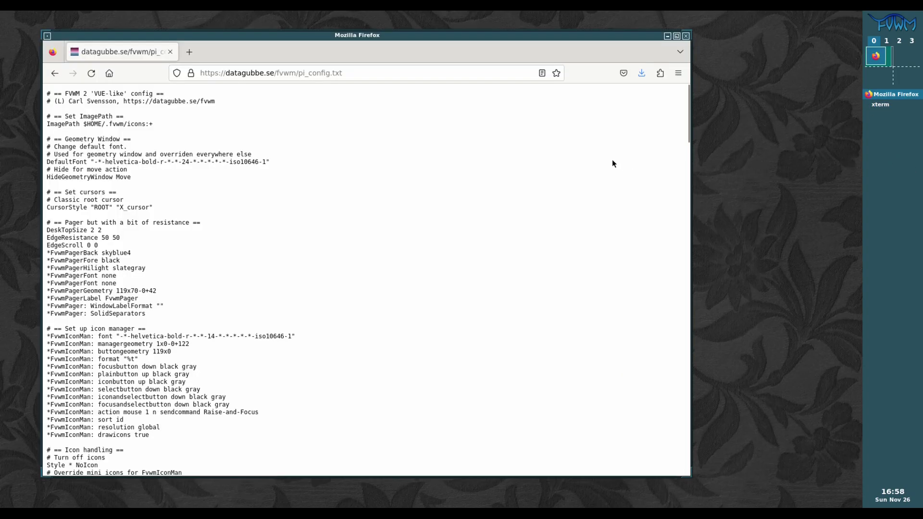
{"action": "left_click", "coordinate": [55, 77]}
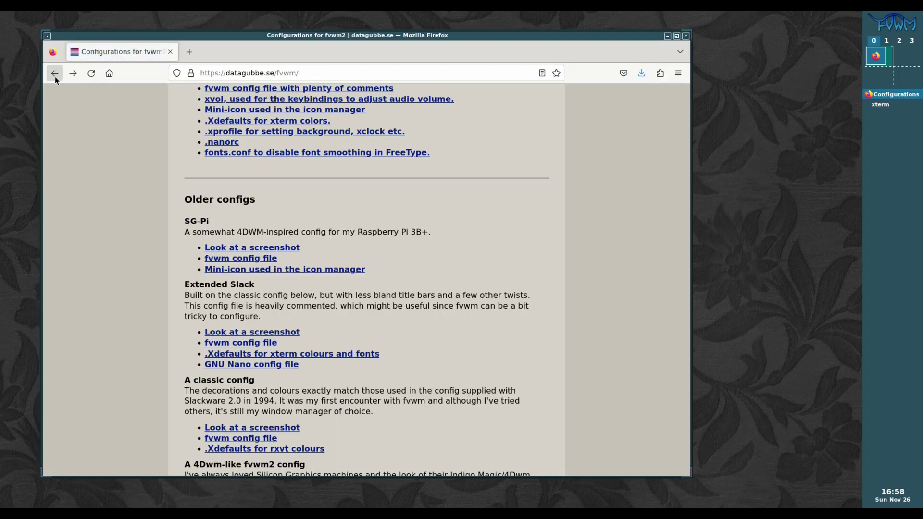
{"action": "left_click", "coordinate": [226, 332]}
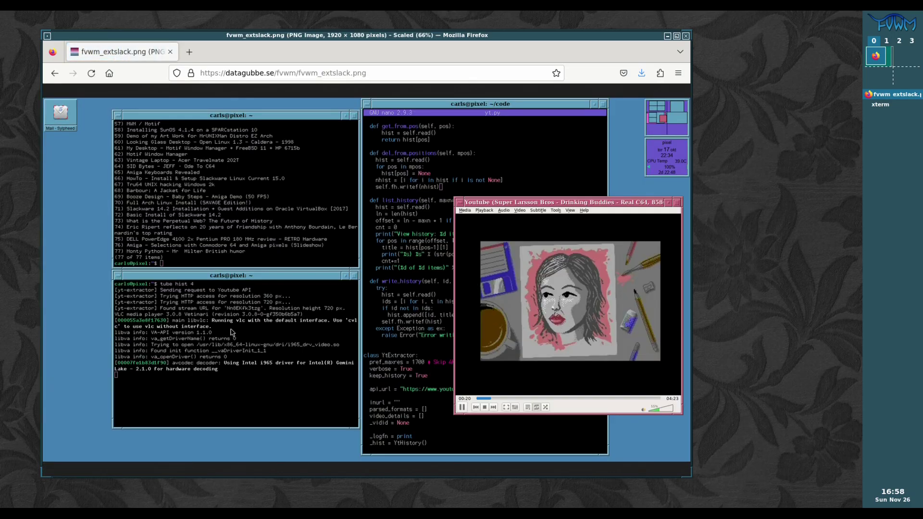
{"action": "left_click", "coordinate": [53, 72]}
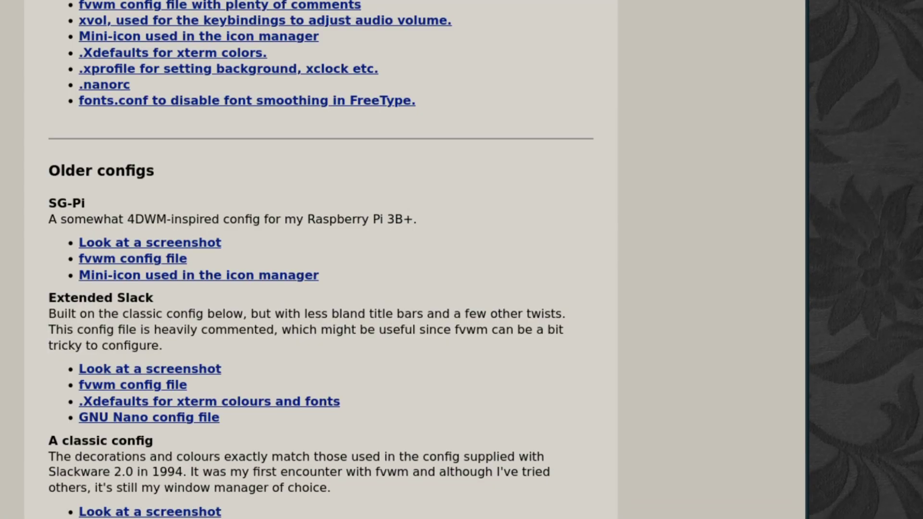
{"action": "left_click", "coordinate": [117, 385]}
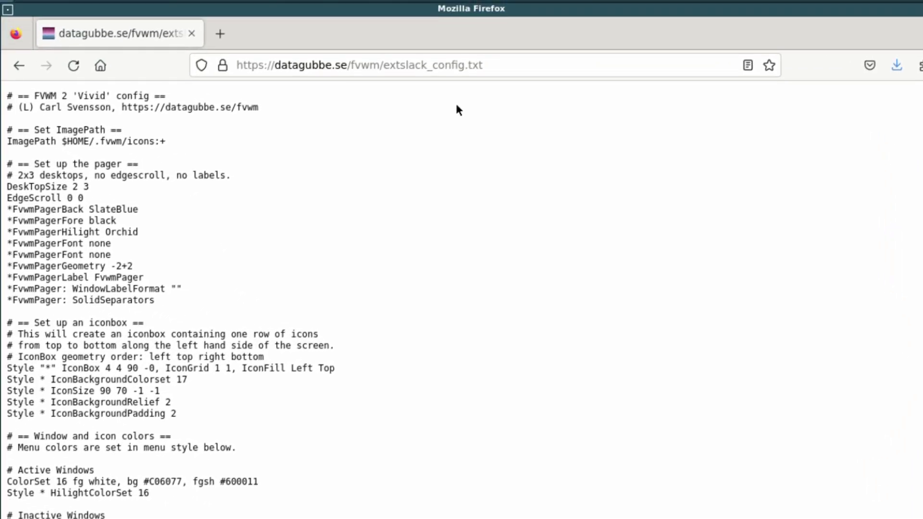
Step: Save extslack_config.txt into ~/.fvwm under the name 'config'
{"action": "right_click", "coordinate": [456, 107]}
{"action": "left_click", "coordinate": [476, 151]}
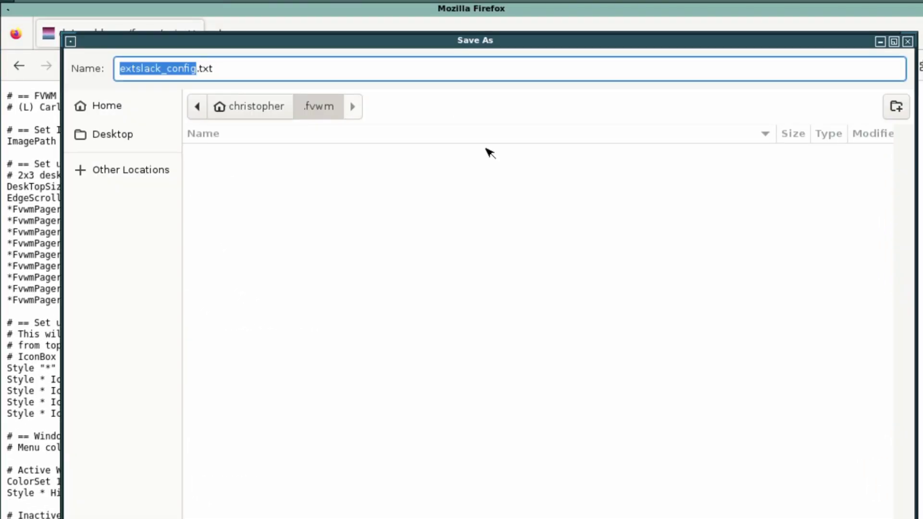
{"action": "left_click", "coordinate": [212, 69]}
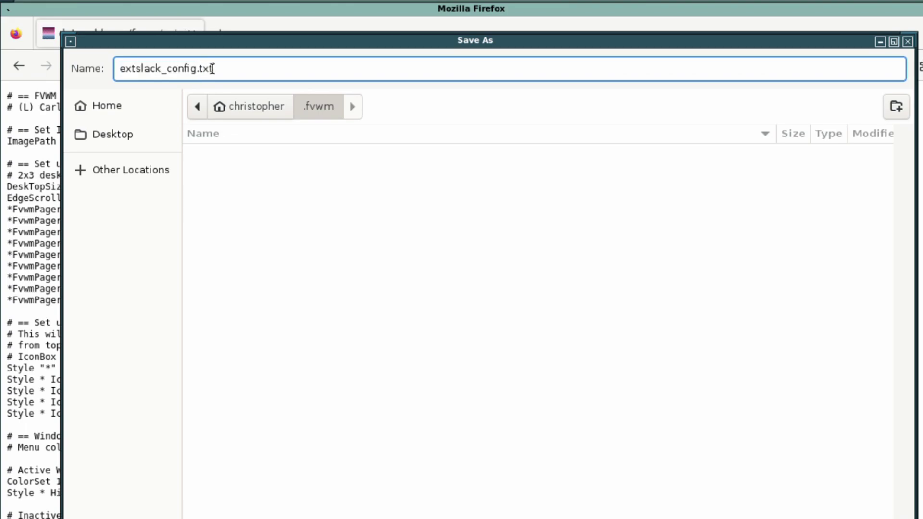
{"action": "left_click_drag", "start_coordinate": [212, 69], "coordinate": [116, 68]}
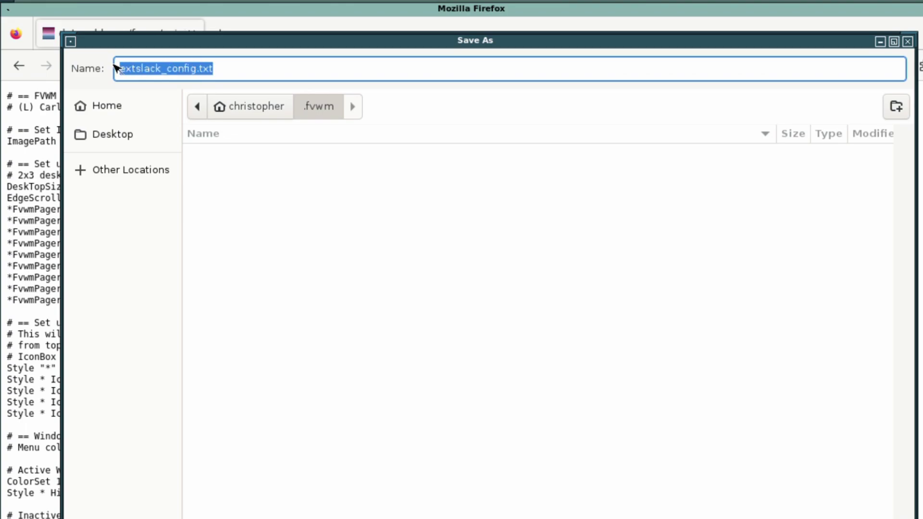
{"action": "type", "text": "config"}
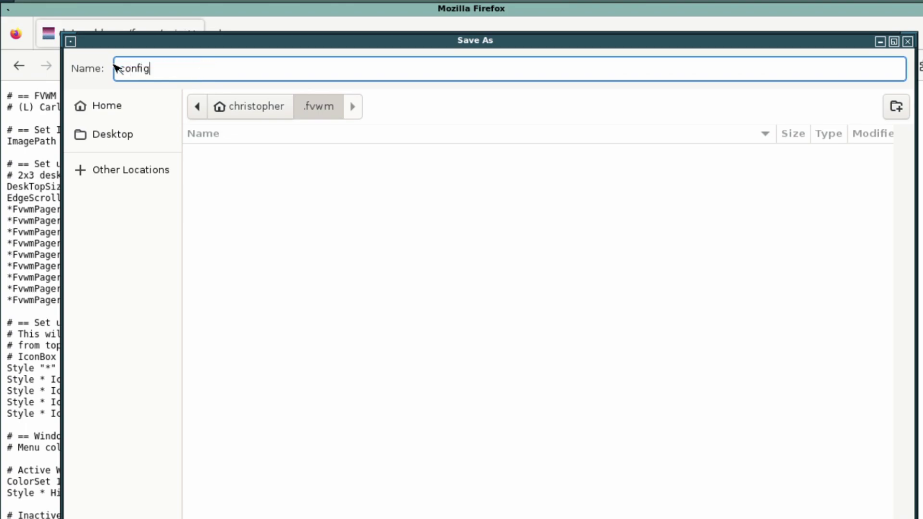
{"action": "key", "text": "Return"}
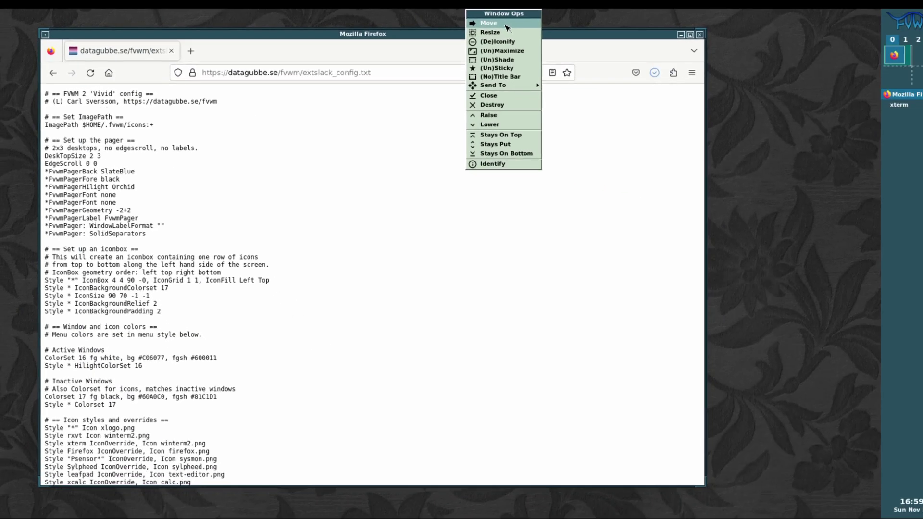
Step: Restart FVWM from the root menu to load the Extended Slack 'Vivid' config
{"action": "key", "text": "Escape"}
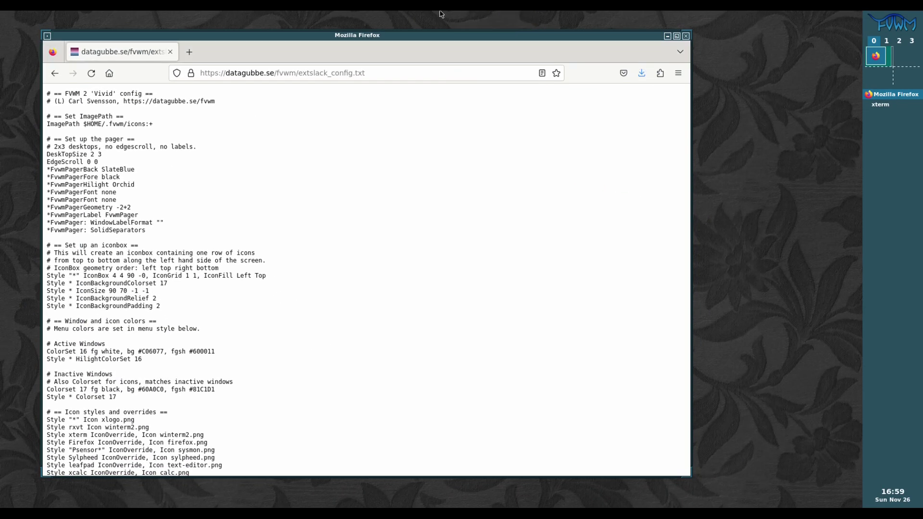
{"action": "left_click", "coordinate": [594, 0]}
{"action": "left_click", "coordinate": [440, 99]}
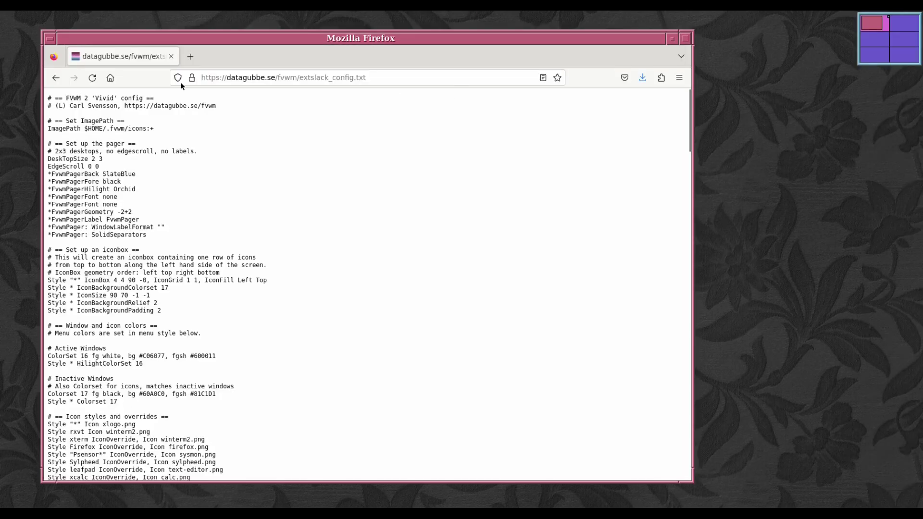
Step: Open a new terminal from the Vivid desktop's Workspace Menu
{"action": "left_click", "coordinate": [181, 21]}
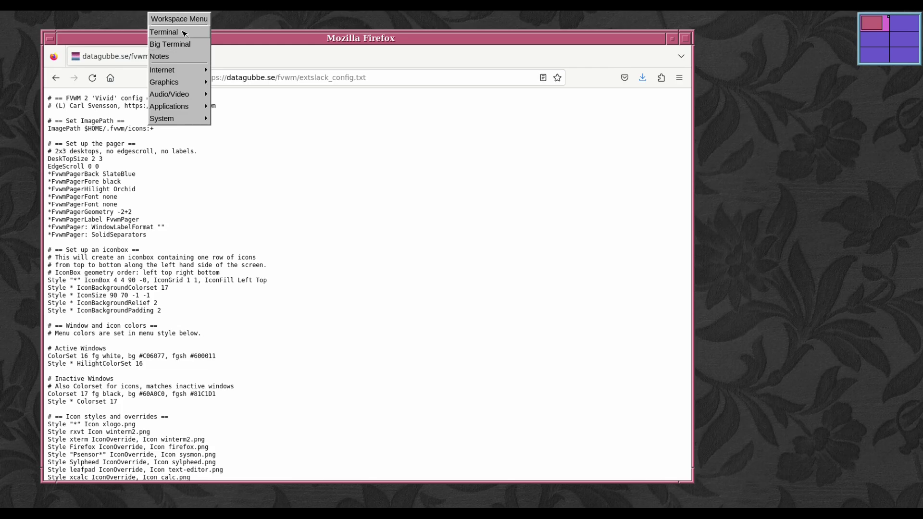
{"action": "left_click", "coordinate": [184, 33]}
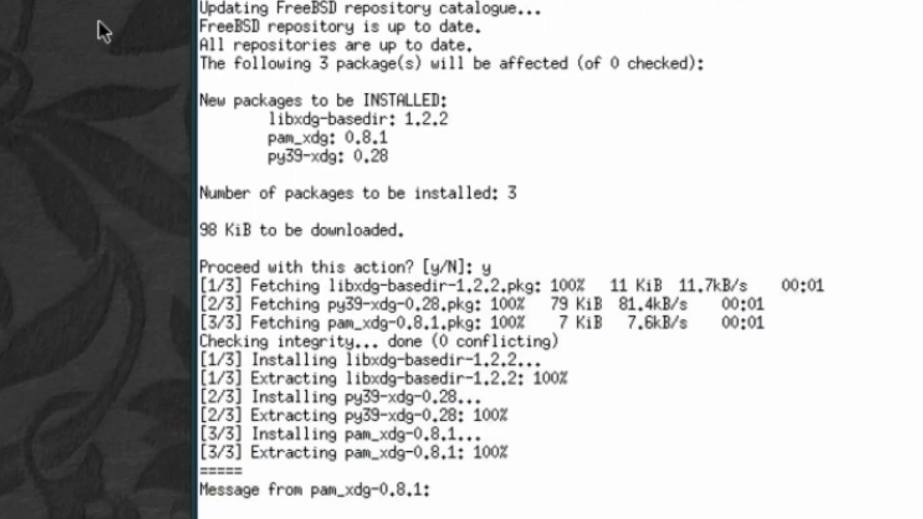
{"action": "left_click", "coordinate": [100, 21]}
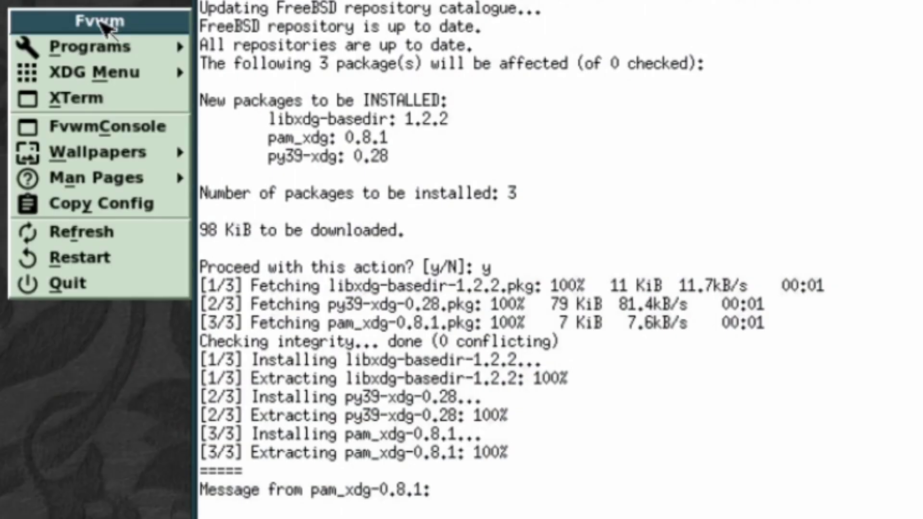
{"action": "mouse_move", "coordinate": [114, 80]}
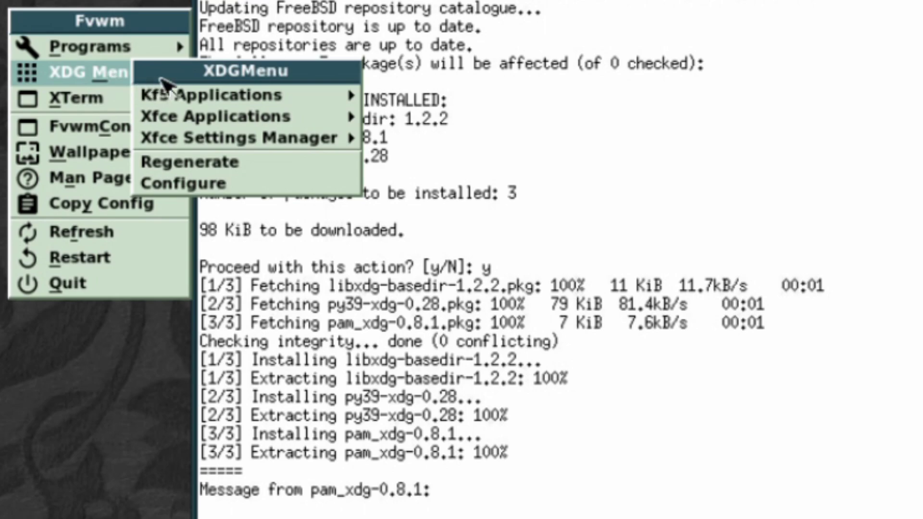
{"action": "mouse_move", "coordinate": [196, 88]}
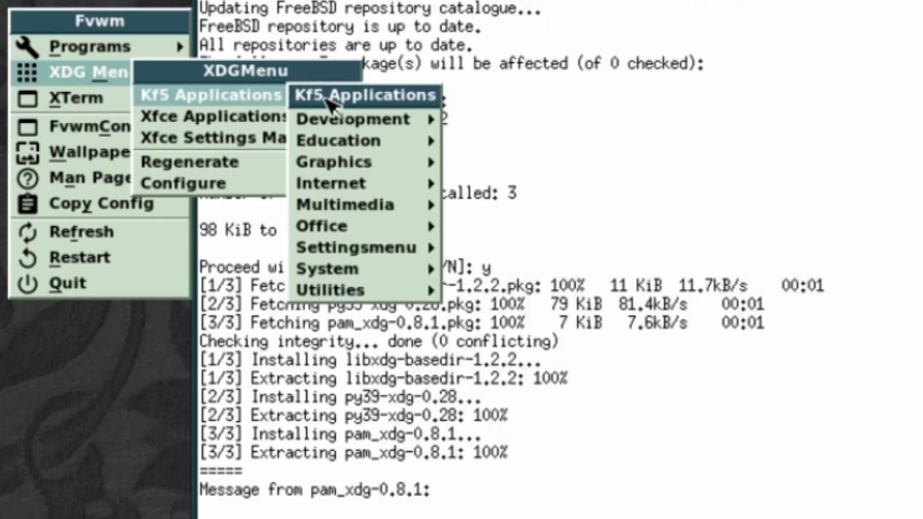
{"action": "mouse_move", "coordinate": [365, 124]}
{"action": "mouse_move", "coordinate": [361, 146]}
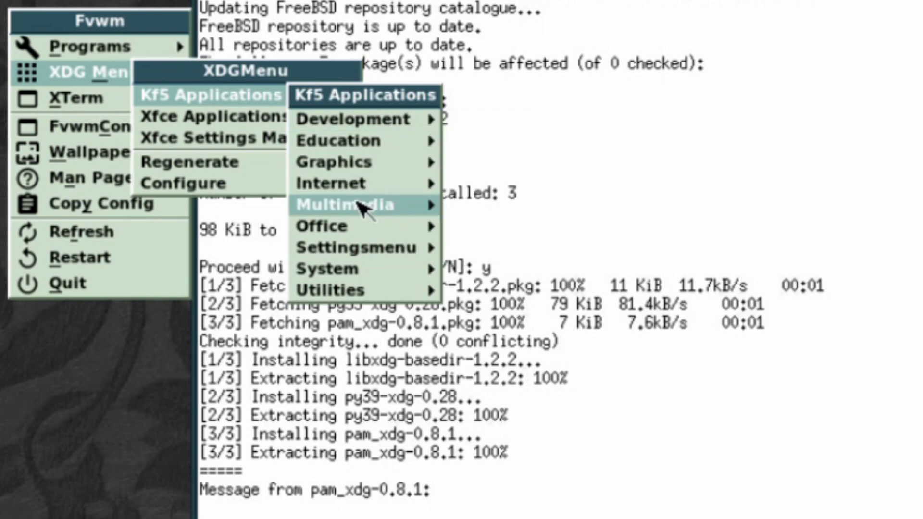
{"action": "mouse_move", "coordinate": [362, 212]}
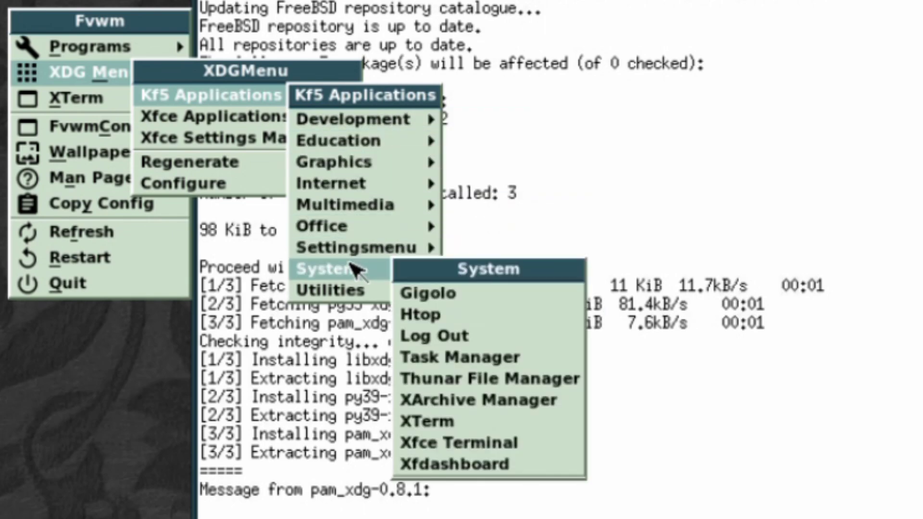
{"action": "mouse_move", "coordinate": [350, 297]}
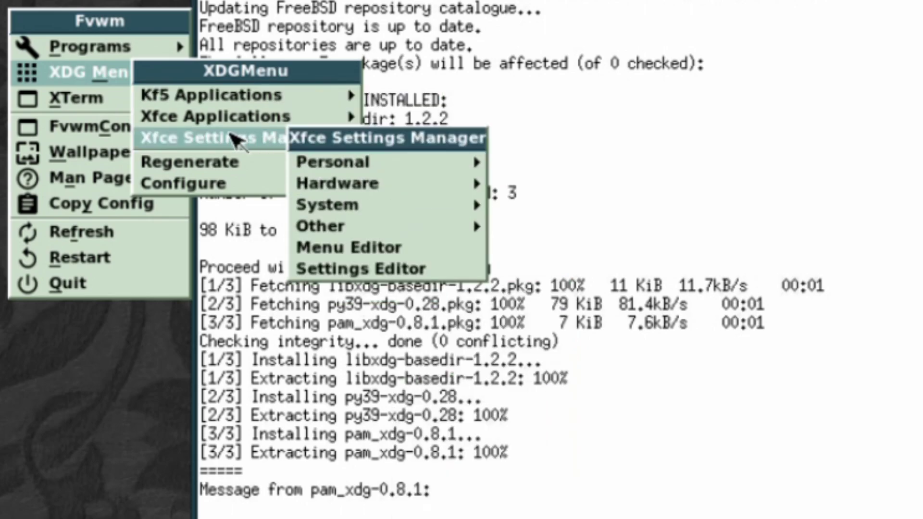
{"action": "mouse_move", "coordinate": [230, 127]}
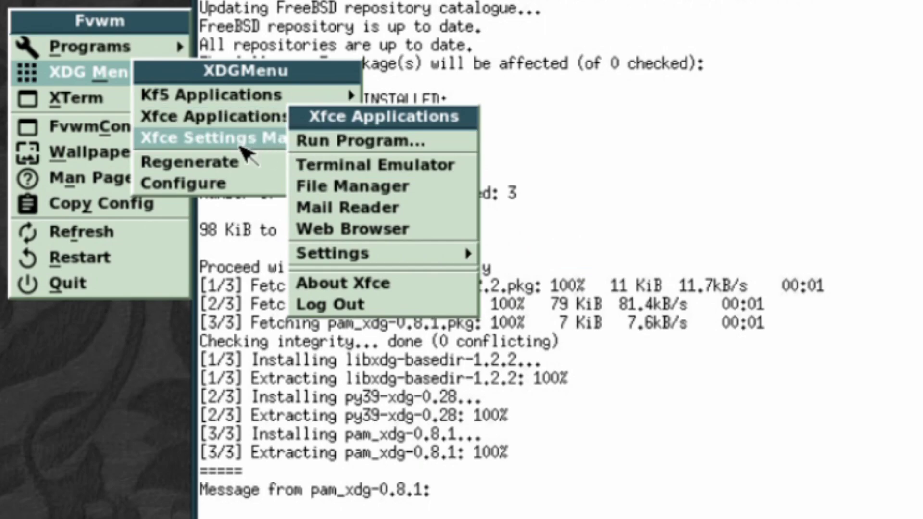
{"action": "mouse_move", "coordinate": [235, 152]}
{"action": "mouse_move", "coordinate": [358, 185]}
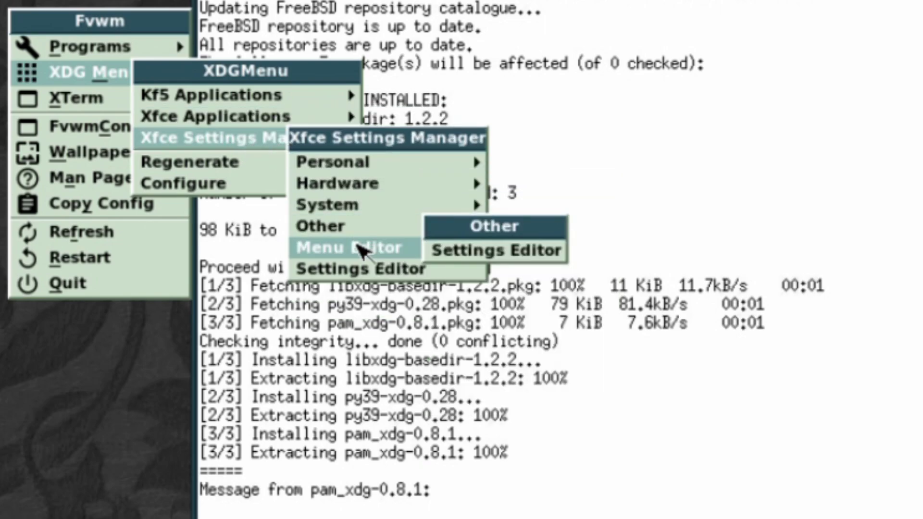
{"action": "left_click", "coordinate": [467, 251]}
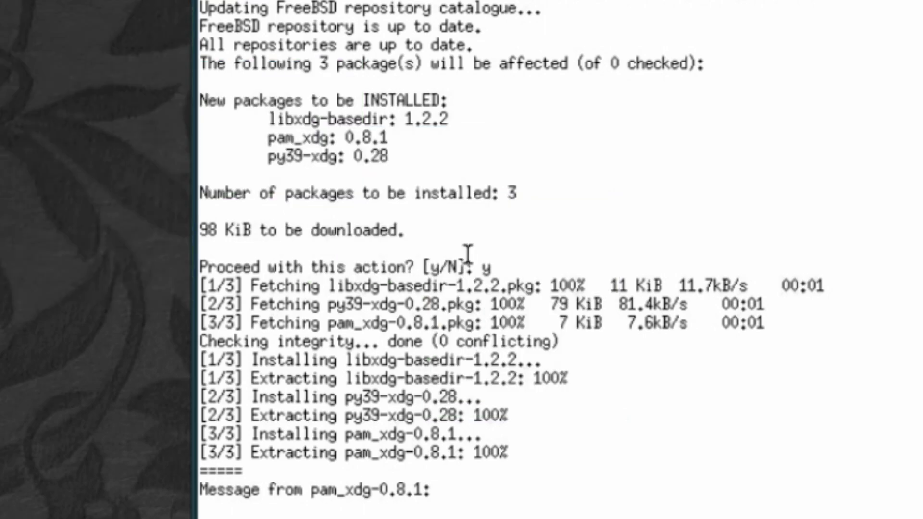